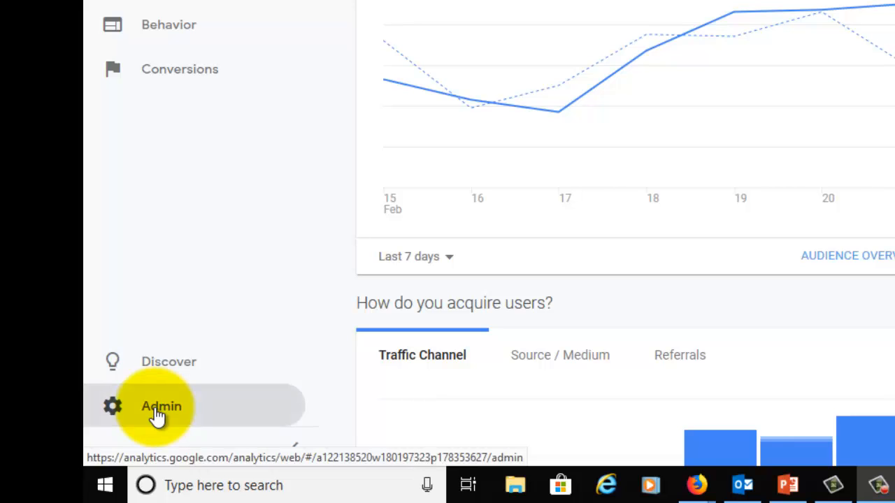
Open the Goals settings for the All Web Site Data view in the Admin area
click(156, 409)
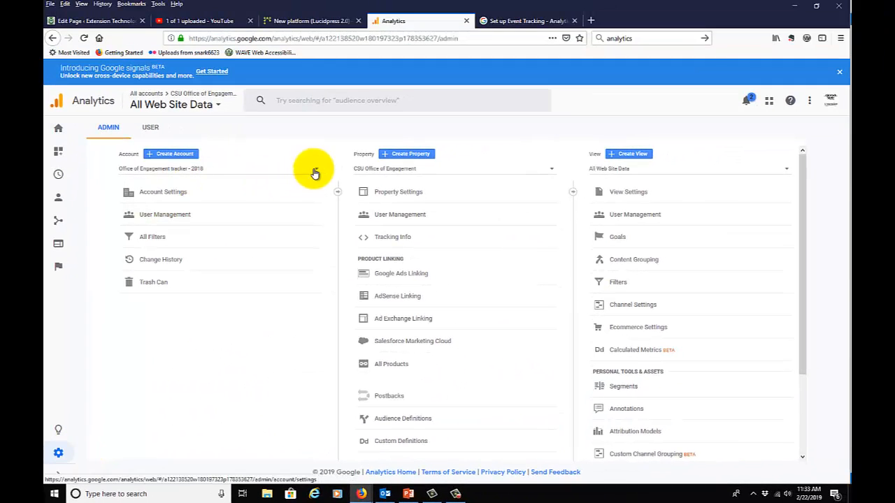
click(317, 170)
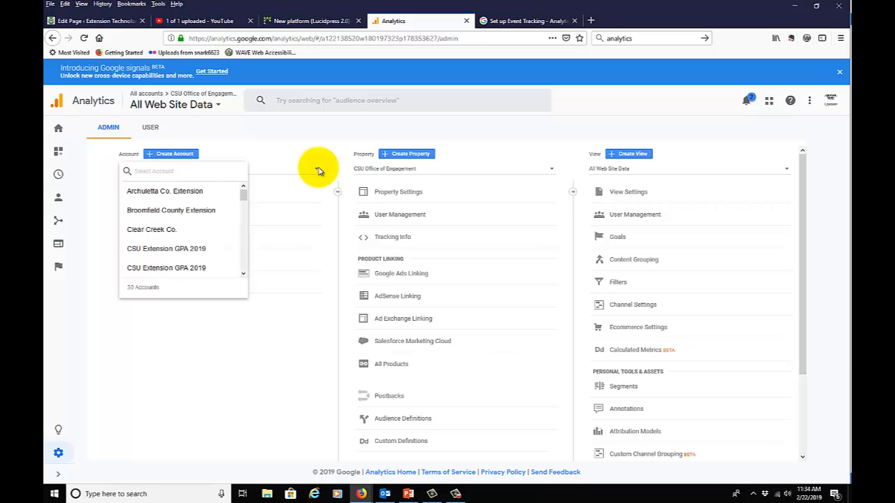
click(319, 172)
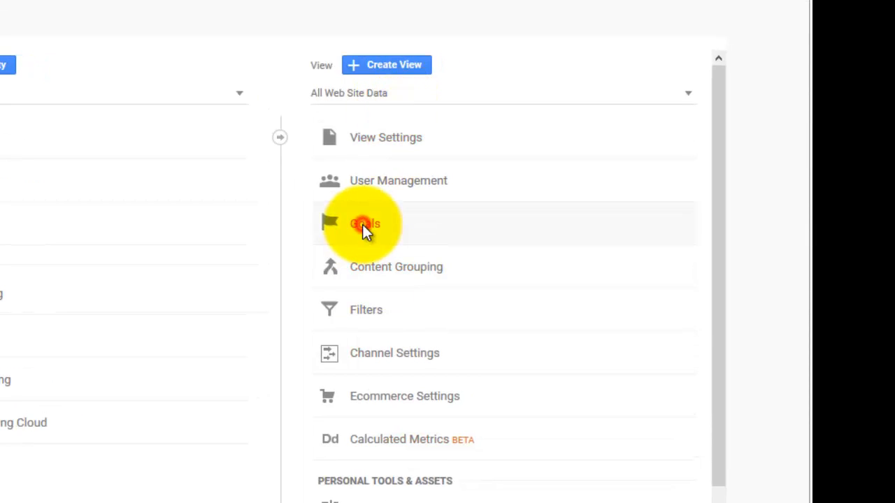
click(362, 225)
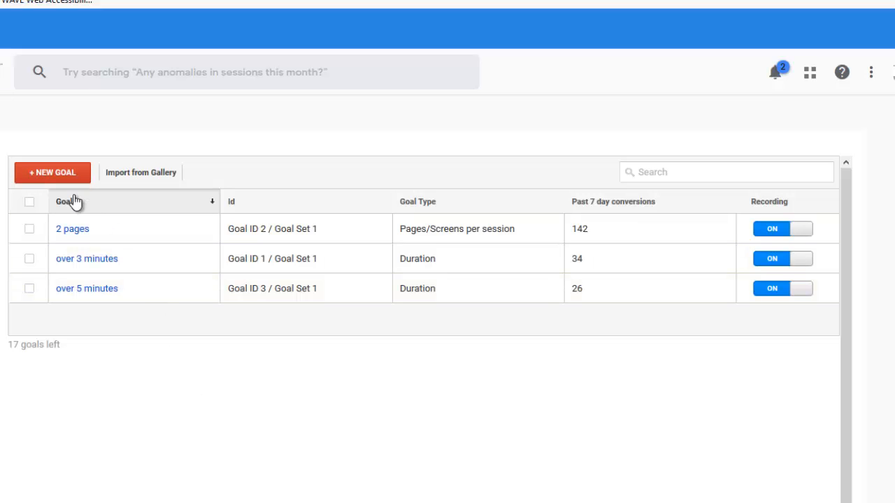
Create a new goal named "Castle rock page" with the Destination type and continue to its details
click(61, 178)
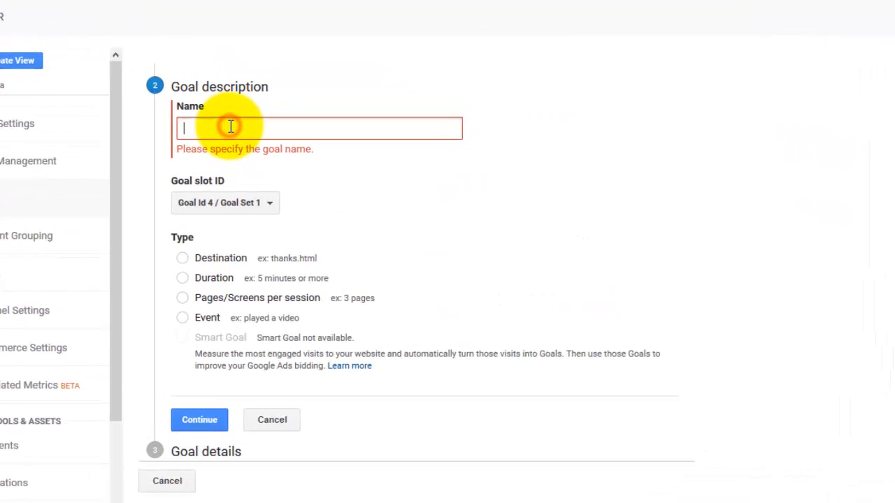
text(Castle rock page)
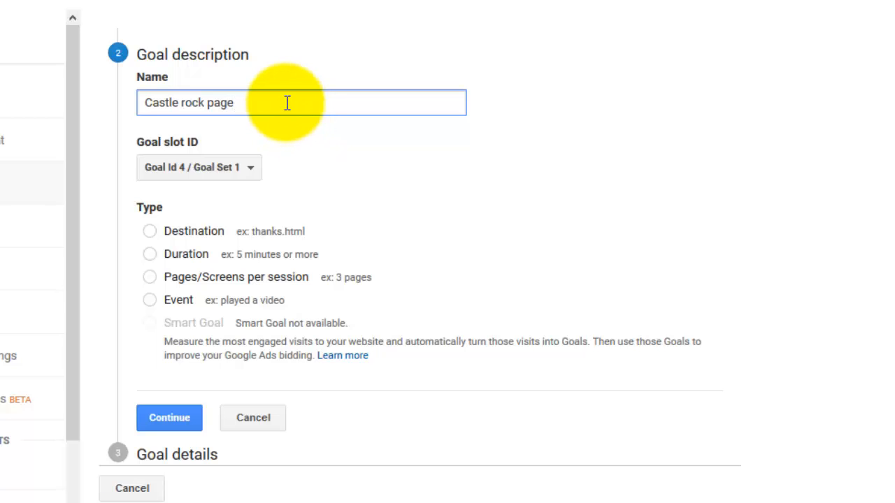
click(149, 233)
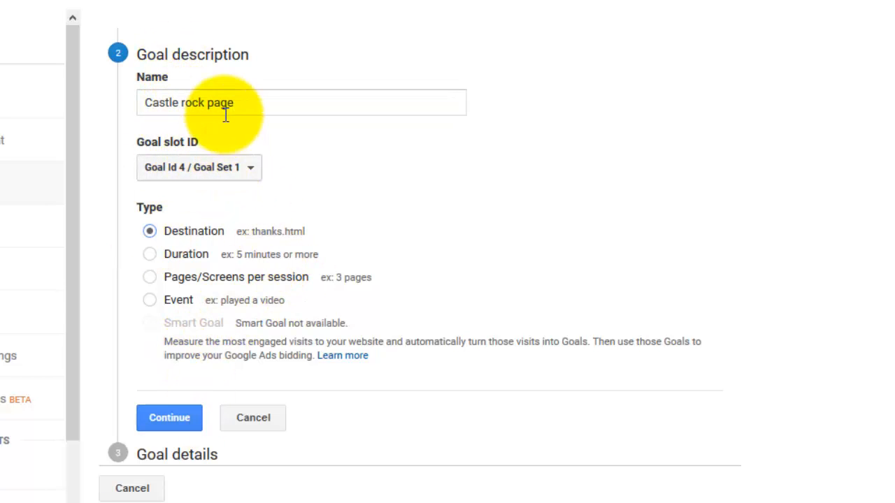
click(174, 423)
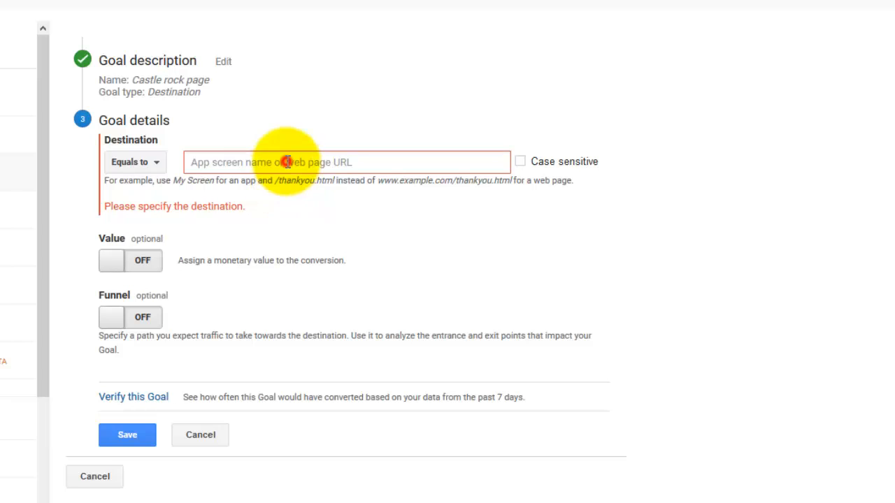
Copy the web address of the open Castle Rock page for the goal's destination
click(286, 161)
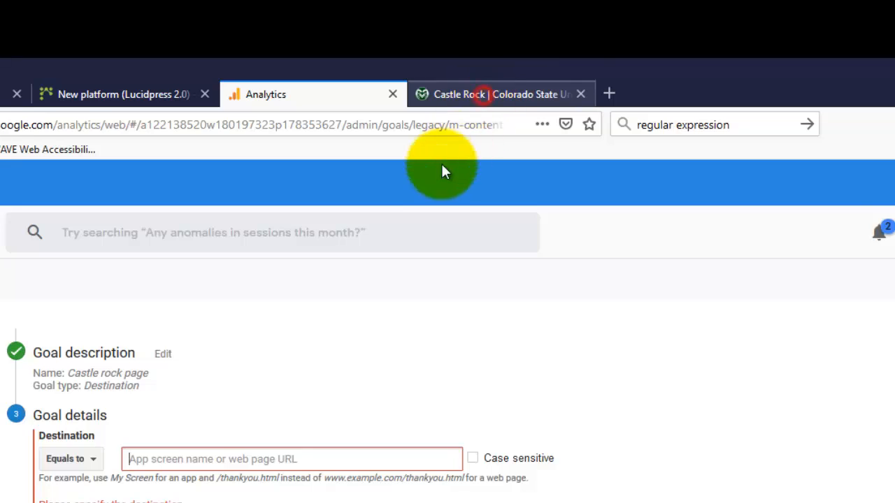
click(483, 94)
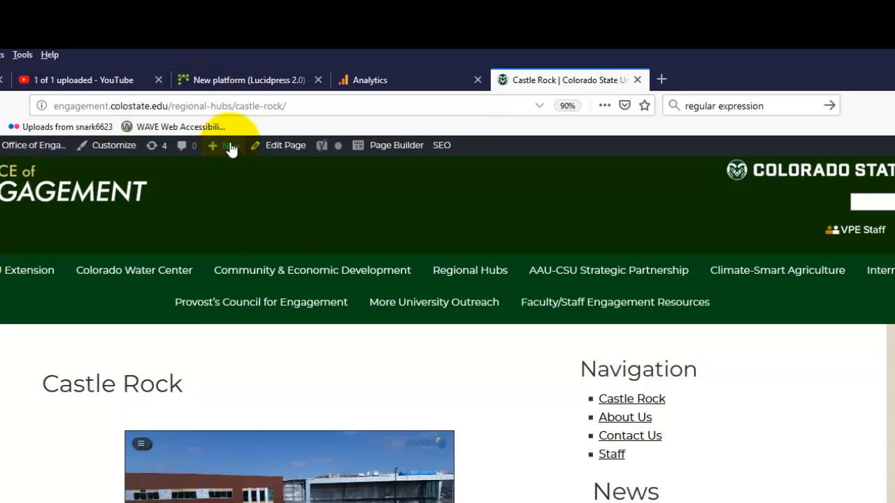
mouse_move(231, 148)
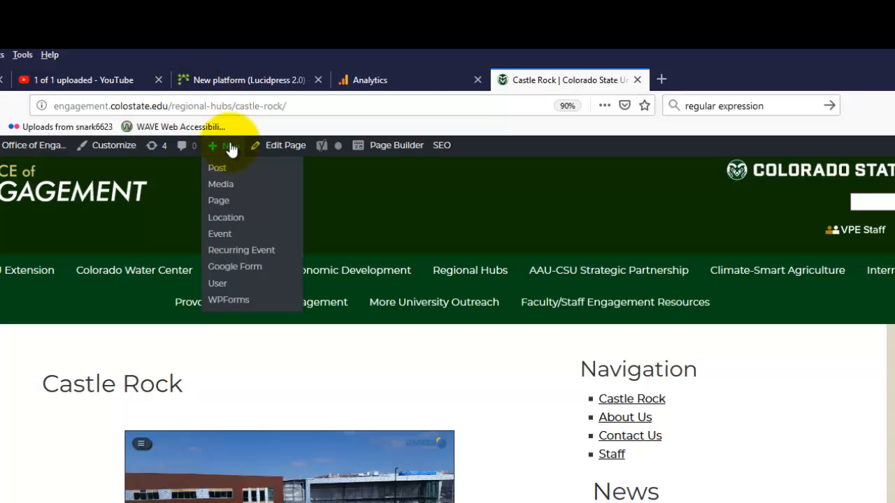
click(250, 108)
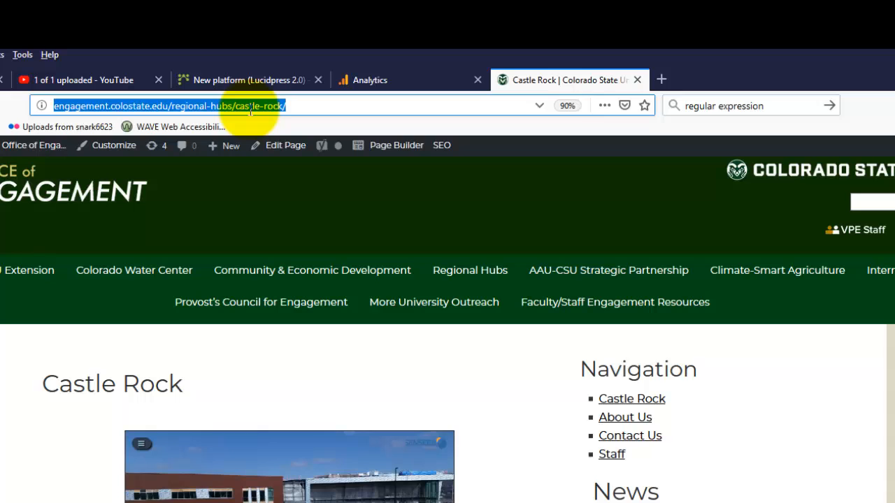
right_click(249, 108)
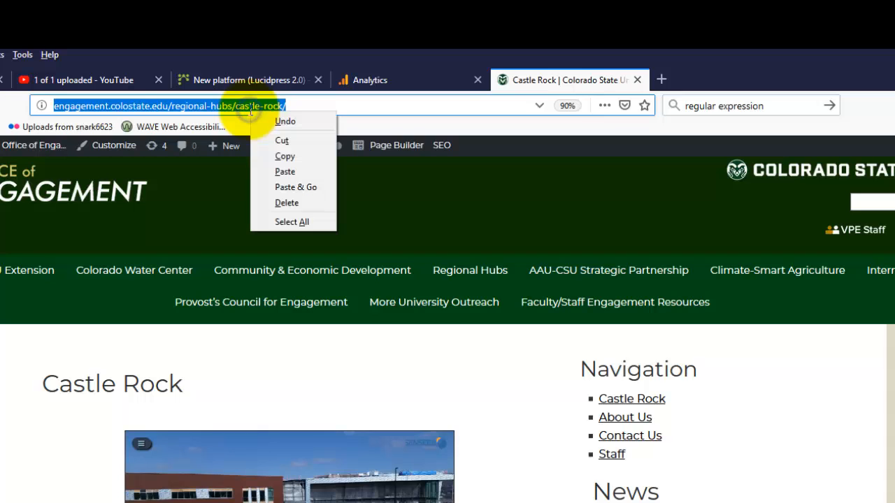
click(283, 156)
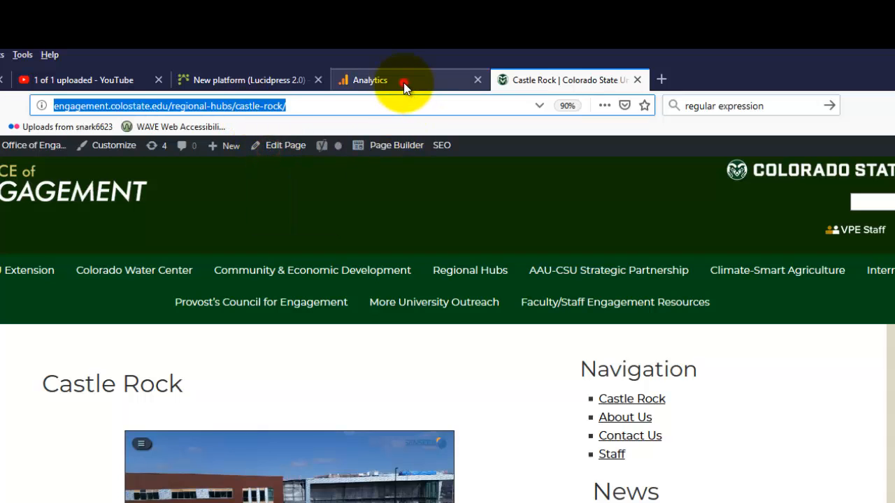
Paste the copied address as the goal's destination and strip the domain, leaving "regional-hubs/castle-rock/"
click(404, 84)
click(273, 390)
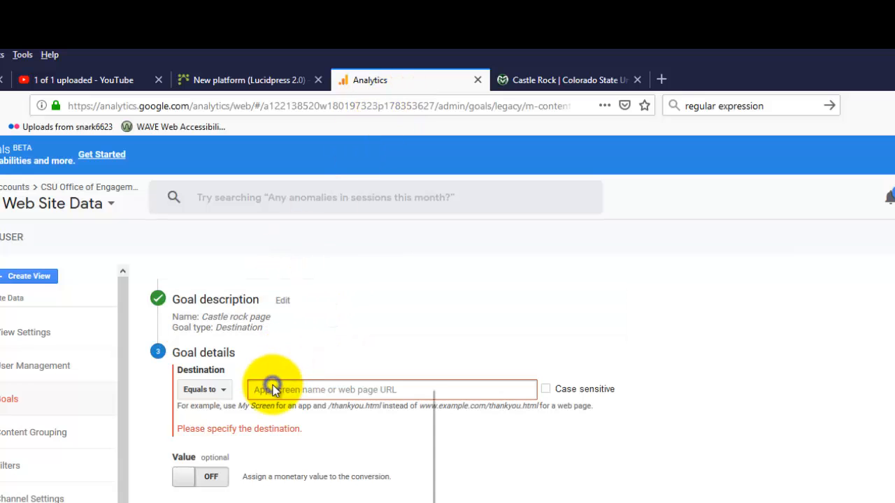
right_click(273, 389)
click(315, 448)
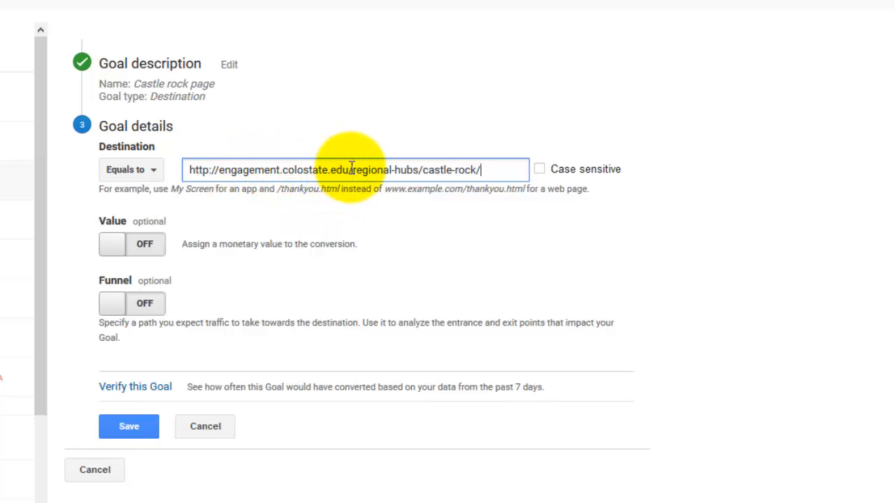
drag(350, 169, 180, 174)
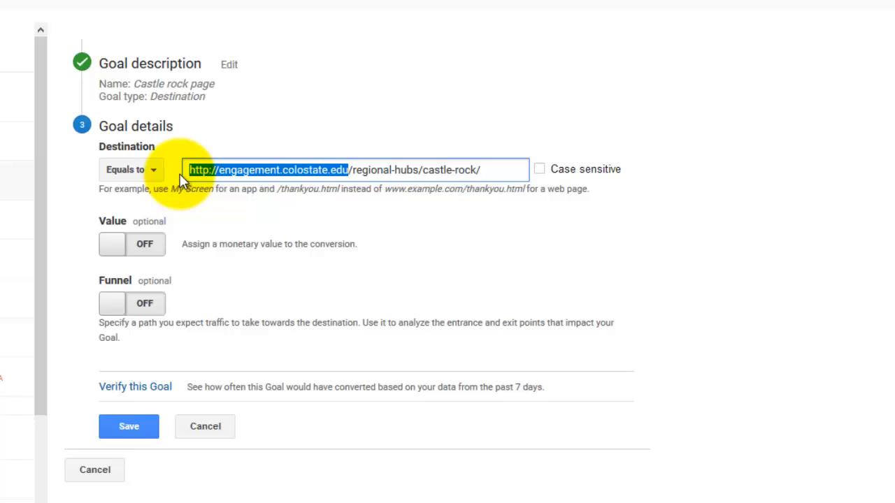
key(Delete)
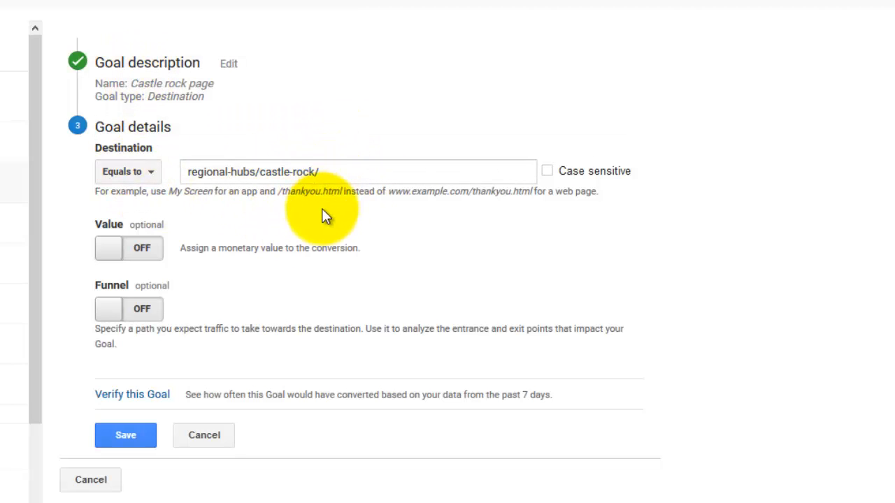
Try the "Begins with" match type for the goal's destination
click(151, 174)
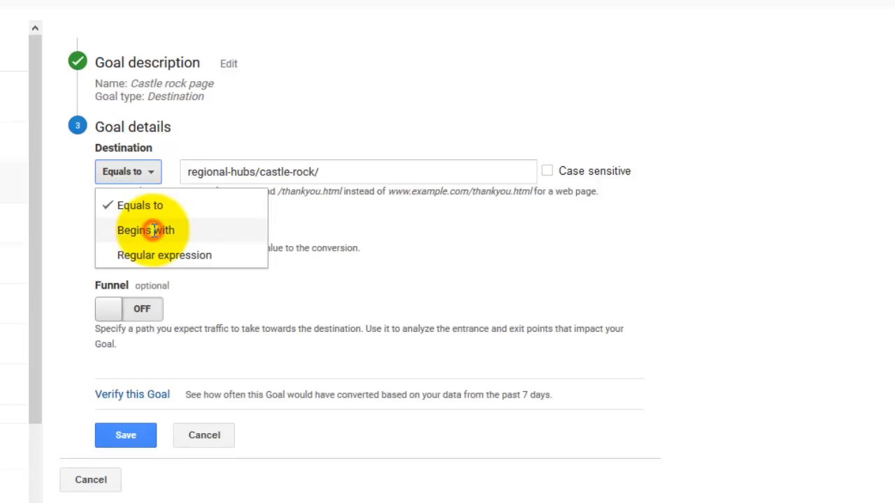
click(105, 232)
drag(350, 172, 275, 178)
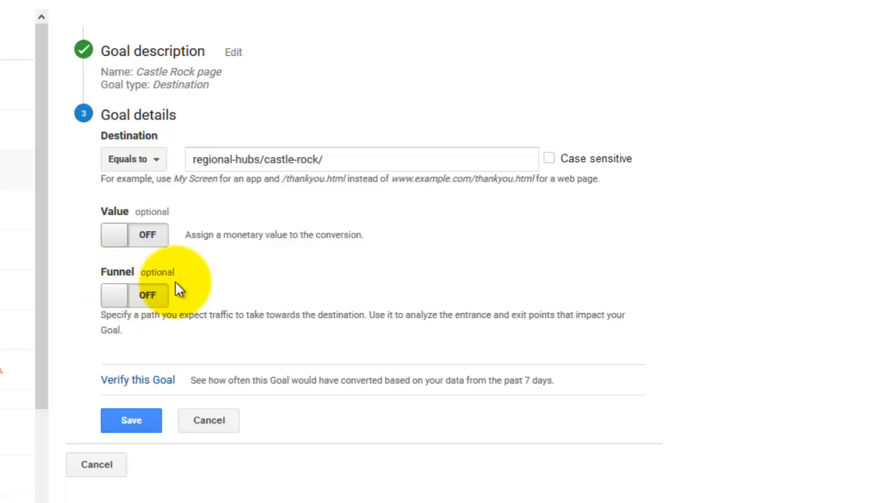
Verify the Castle Rock page goal against the past 7 days of data and save it
click(120, 379)
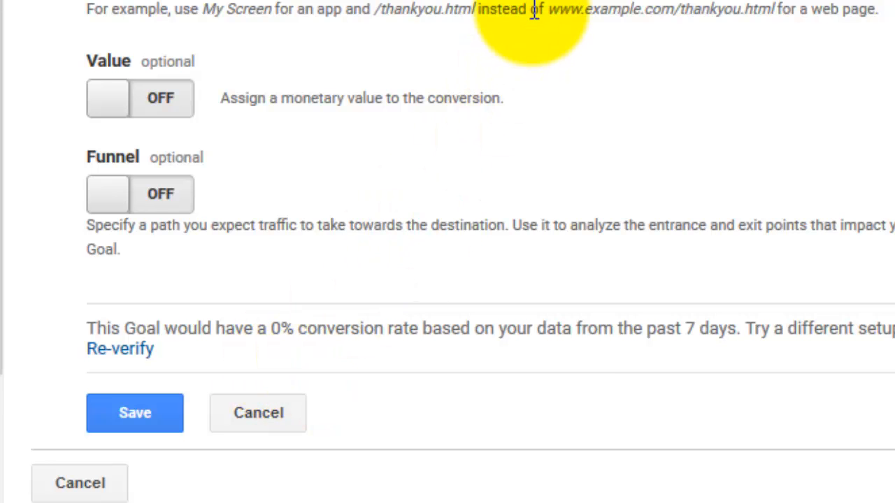
click(133, 414)
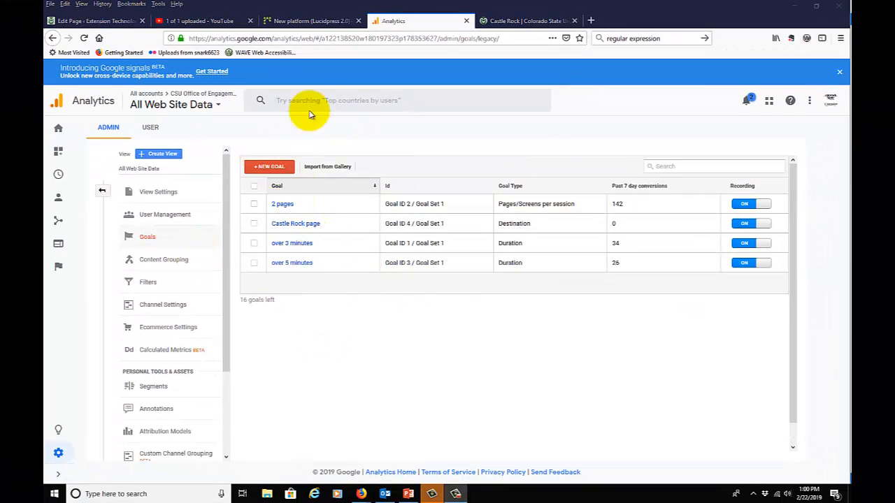
Start another new goal using the Custom setup and continue to its description
click(263, 170)
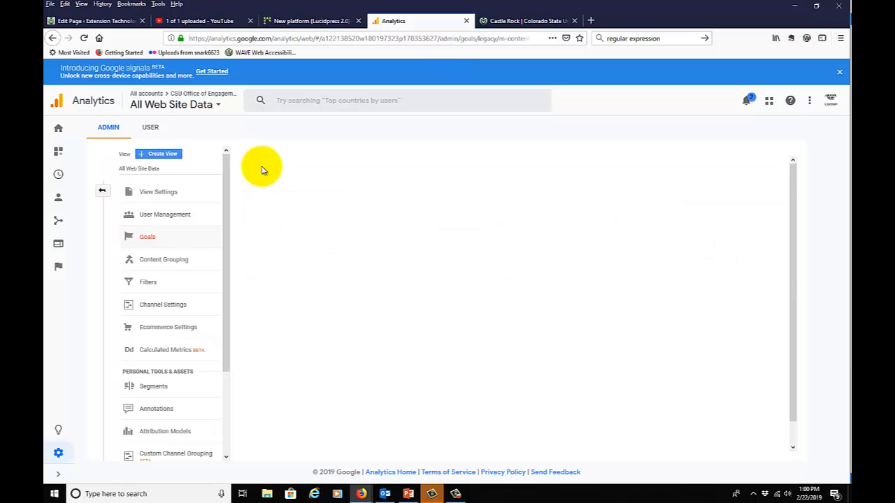
scroll(242, 418, down, 5)
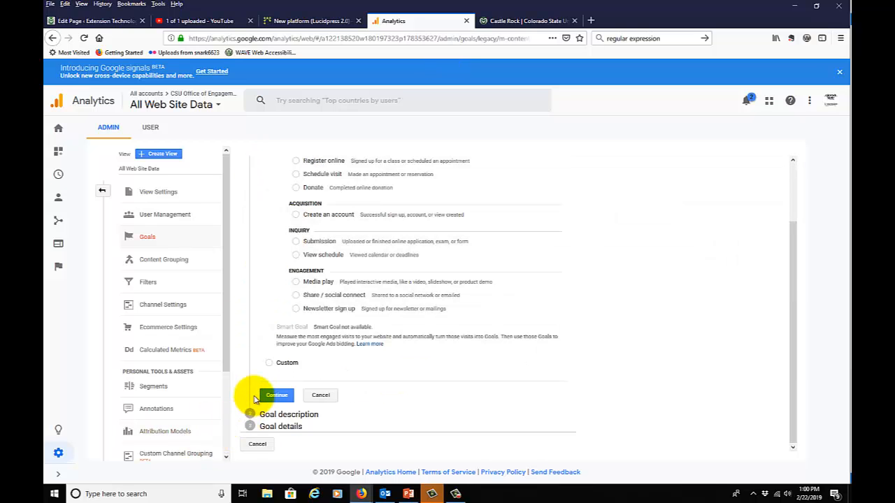
click(270, 364)
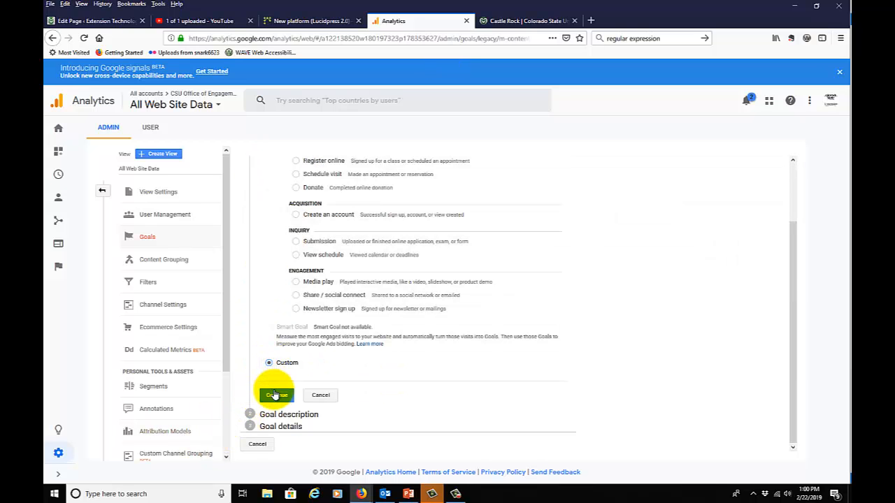
click(275, 396)
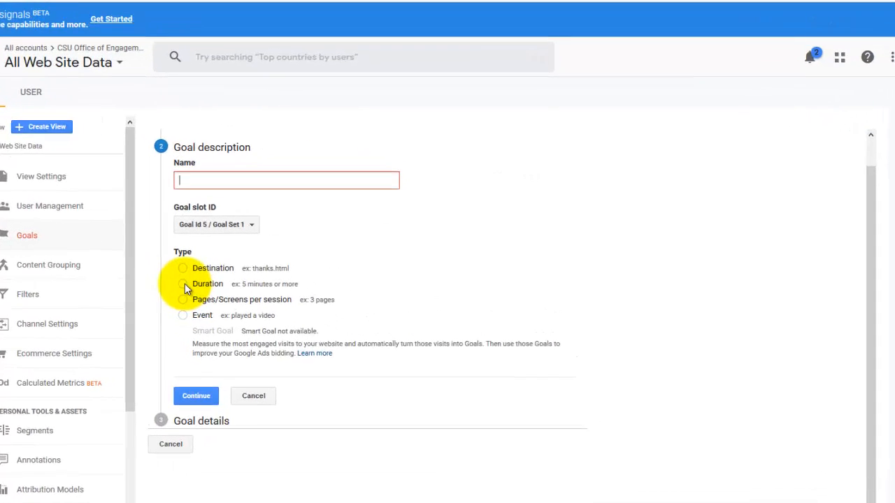
Give the goal the Duration type and the name "over 1 minute", and continue to its details
click(88, 296)
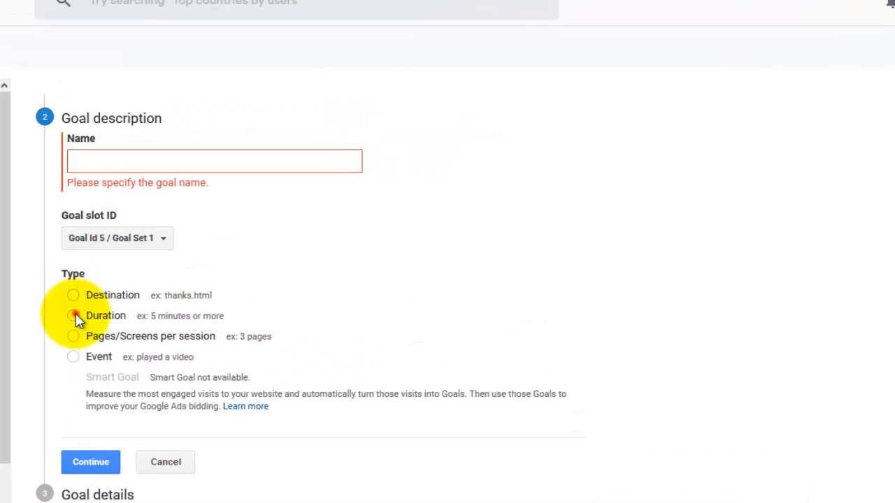
click(74, 316)
click(132, 157)
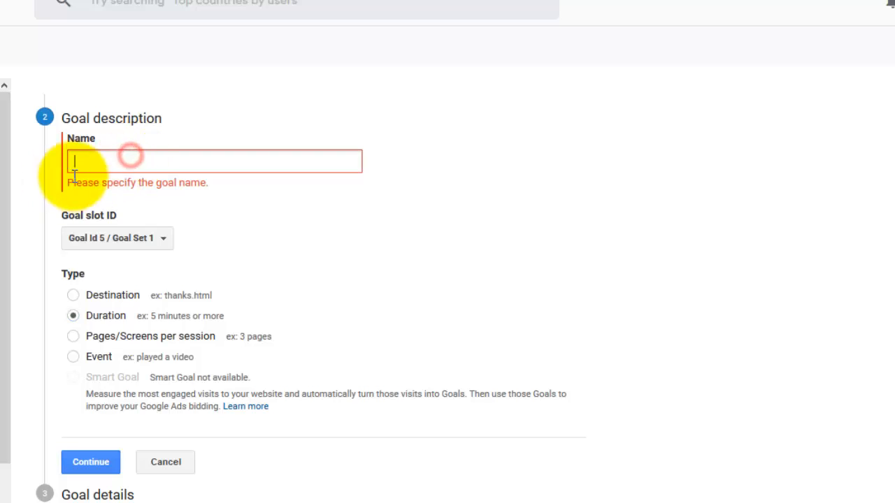
text(over 1 minute)
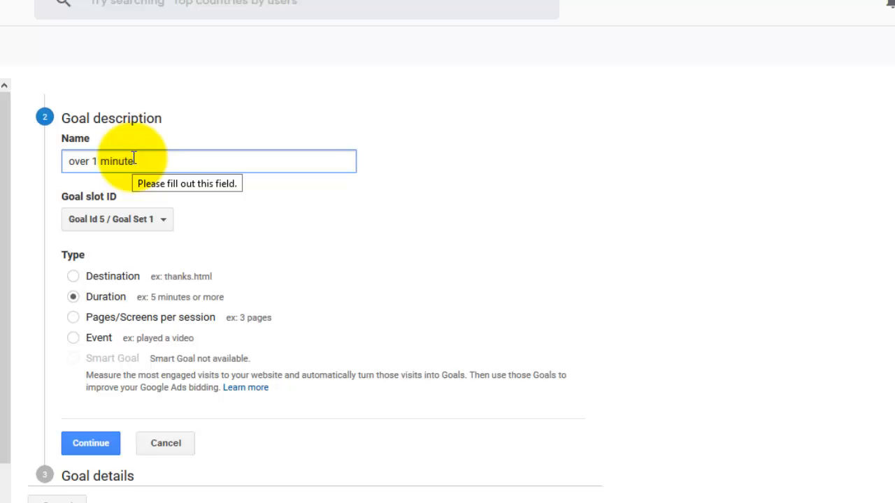
click(294, 235)
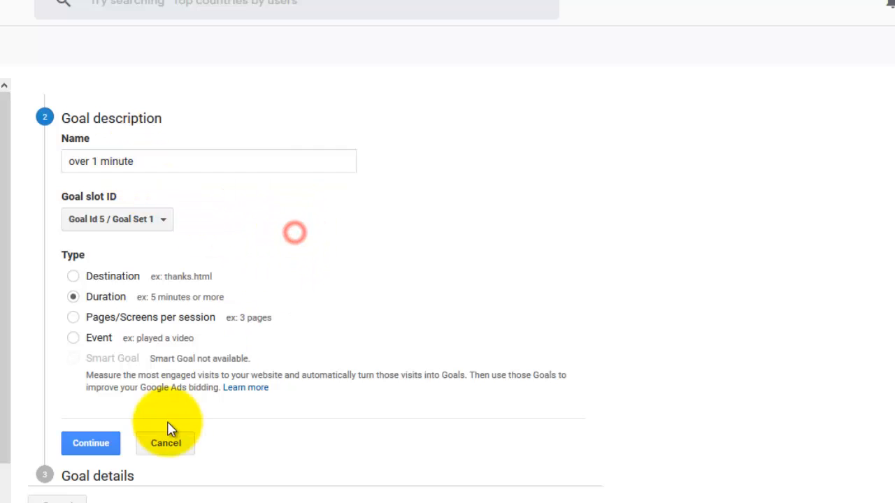
click(116, 441)
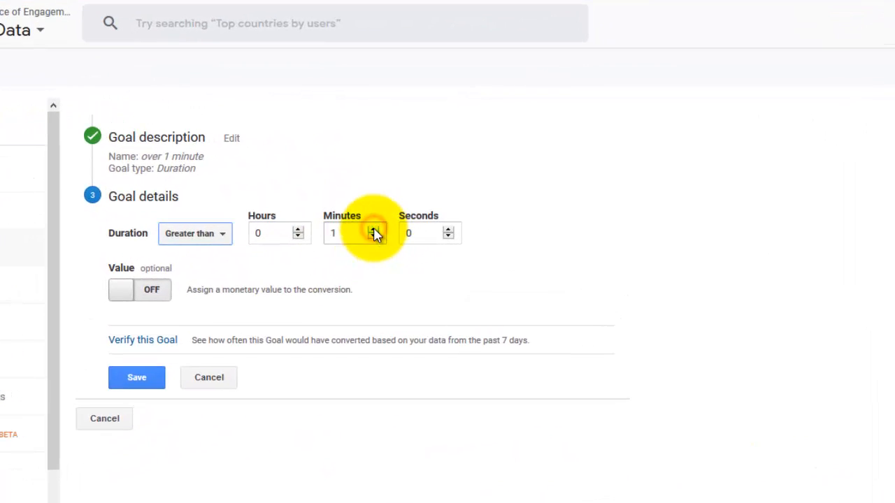
Set the goal's duration to greater than 0 hours, 0 minutes and 59 seconds, and verify the goal
click(373, 236)
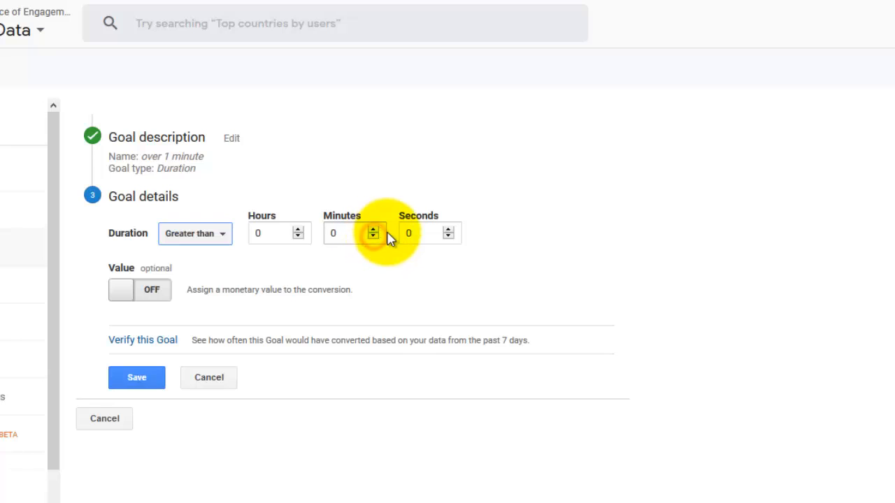
double_click(437, 231)
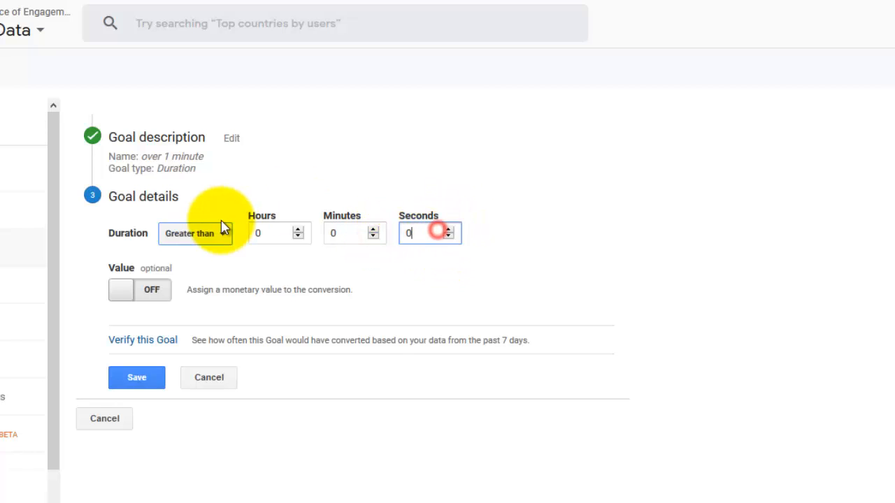
text(59)
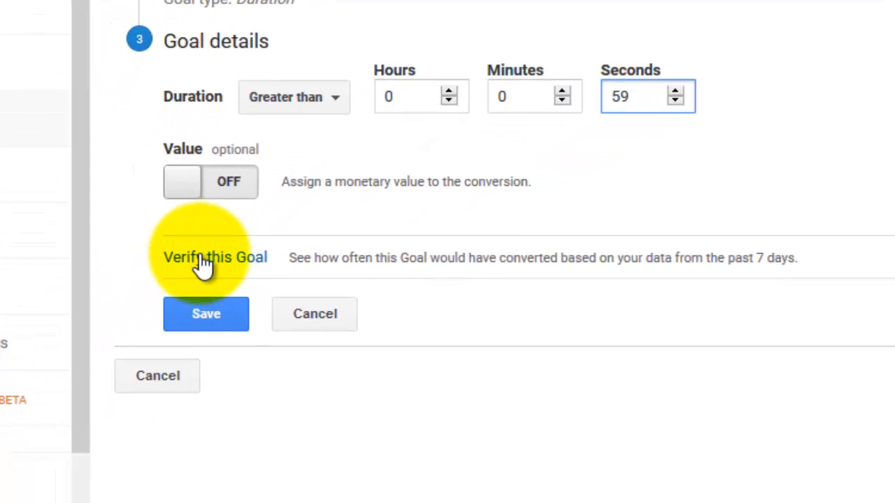
click(201, 260)
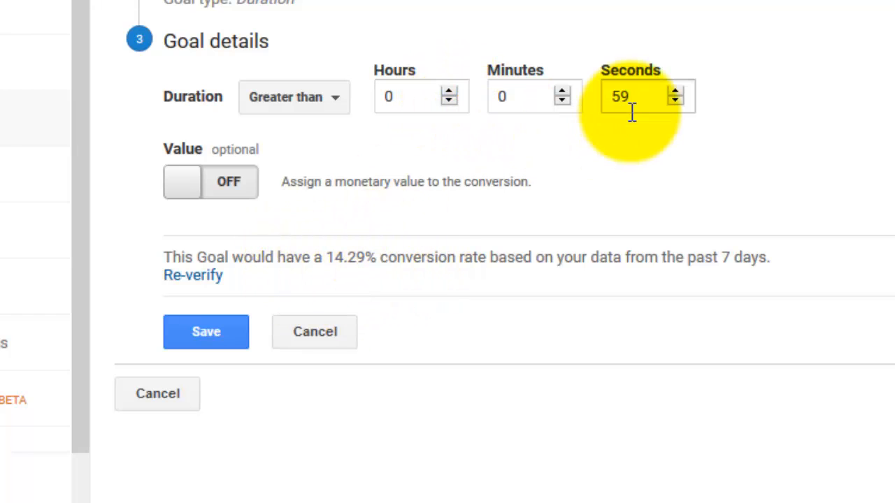
Save the over 1 minute goal, and start another new goal with the Custom setup up to its description
click(217, 339)
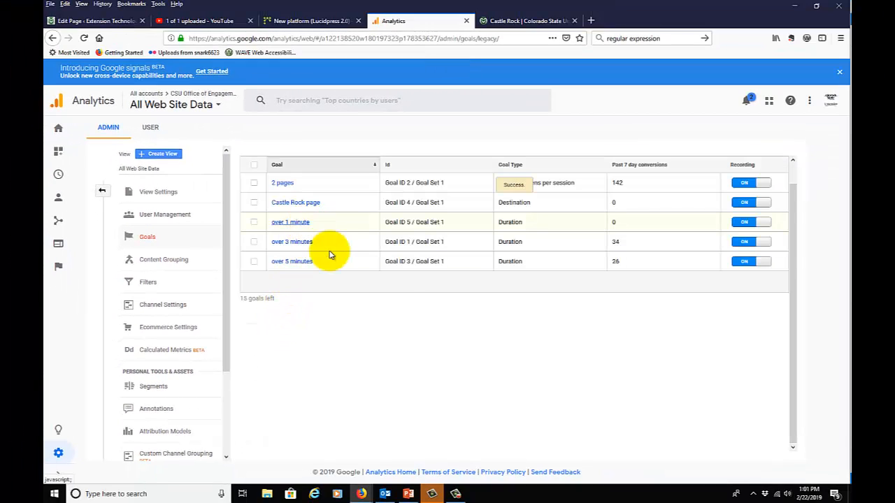
click(267, 167)
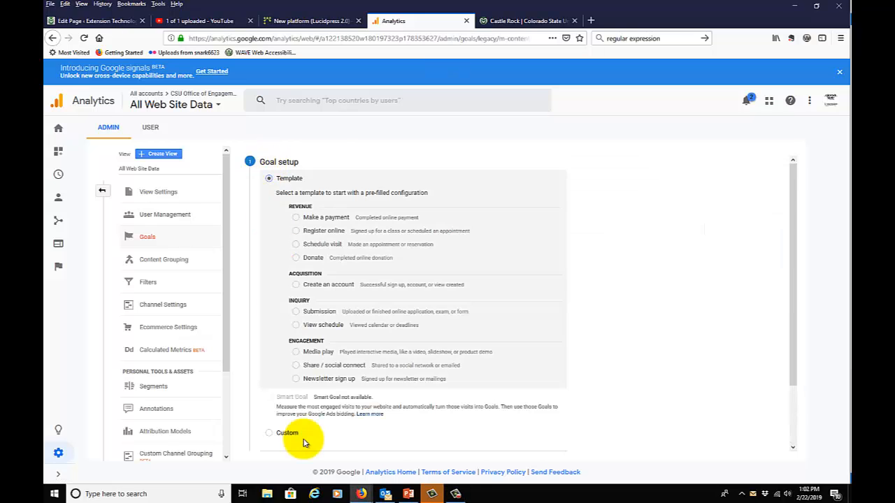
click(270, 436)
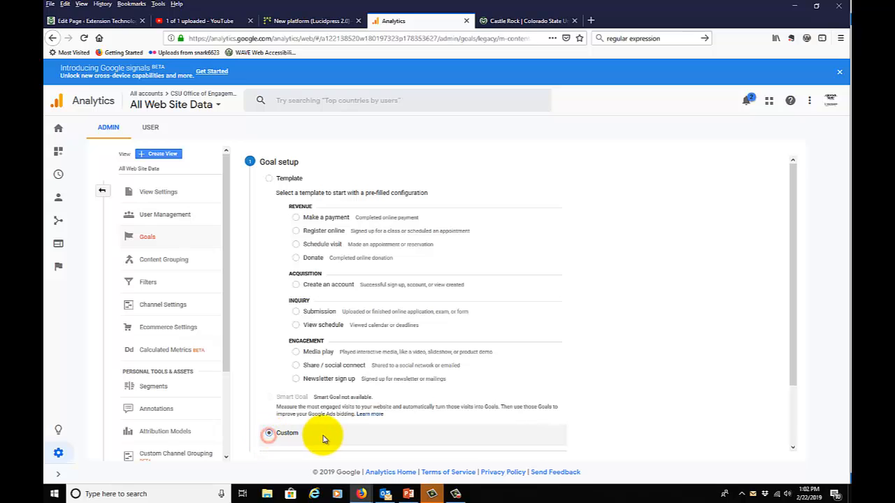
click(278, 417)
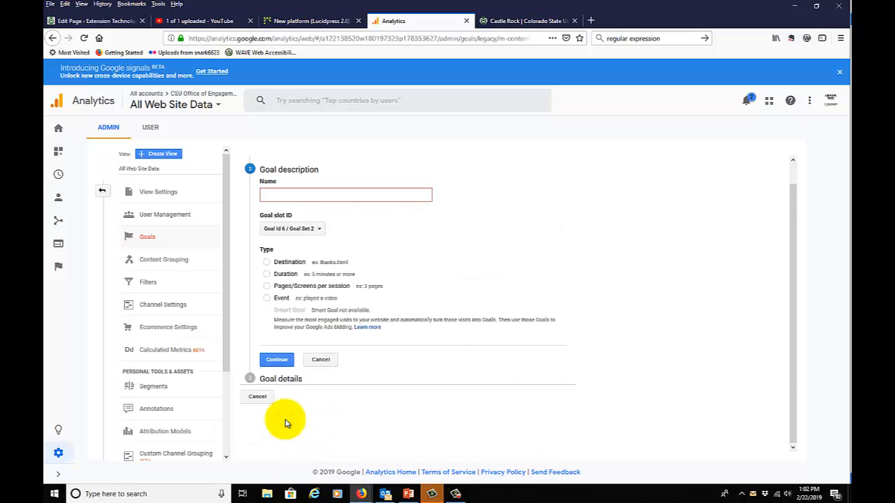
Give the goal the Pages/Screens per session type and the name "5 pages per sessions", and continue to its details
click(268, 288)
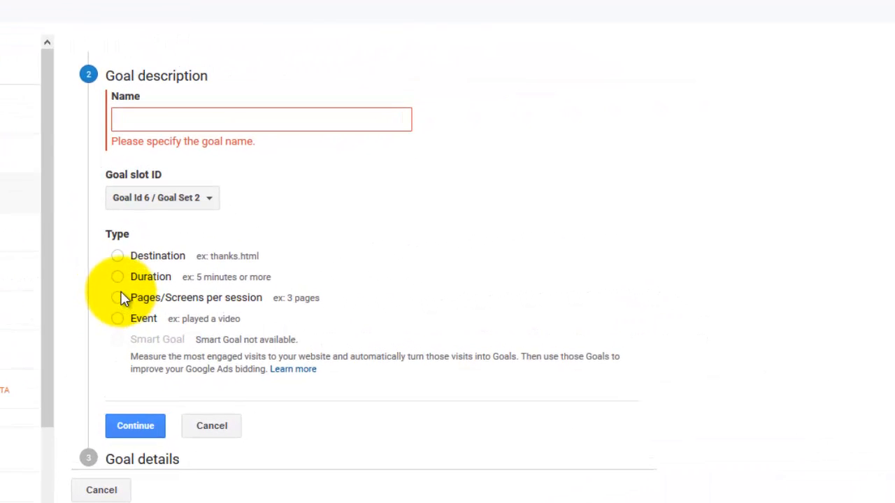
click(117, 297)
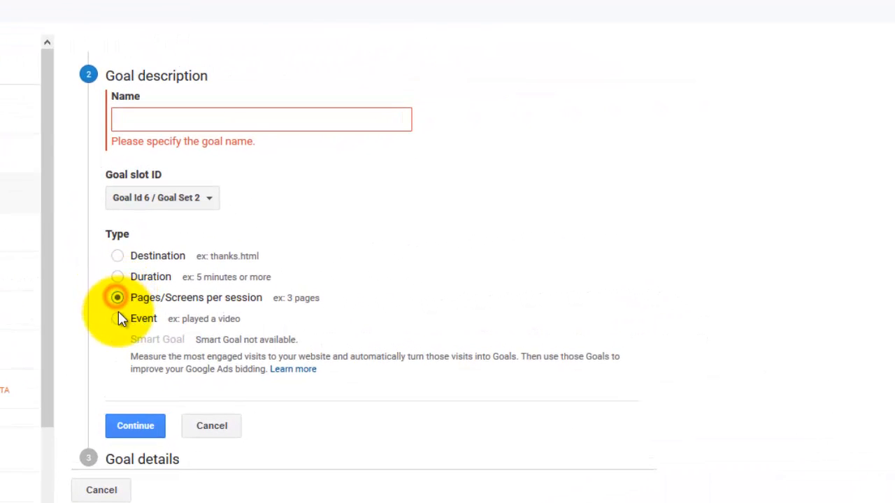
click(218, 119)
text(5 pages per session)
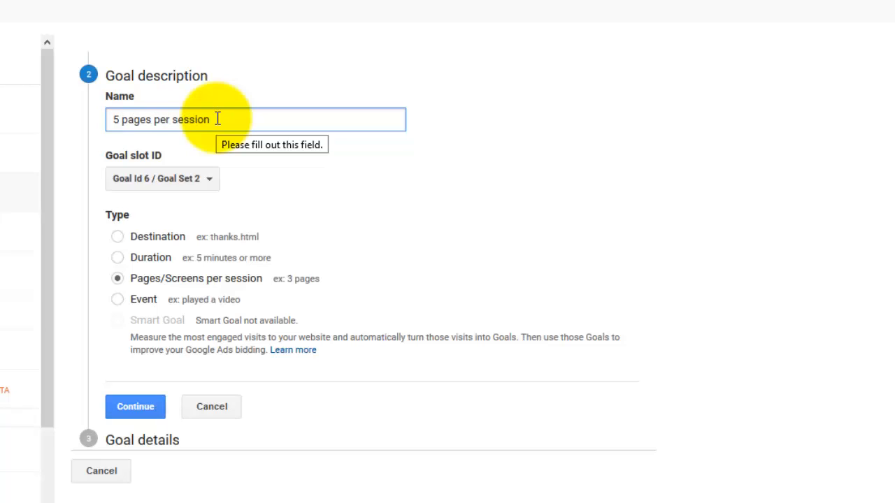
text(s)
click(135, 407)
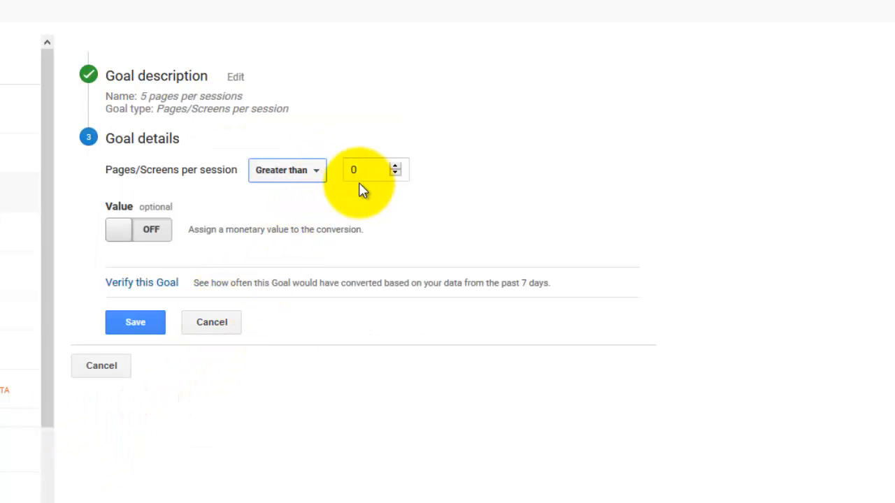
Set the goal to greater than 4 pages/screens per session, verify it against the past 7 days of data and save it
click(395, 166)
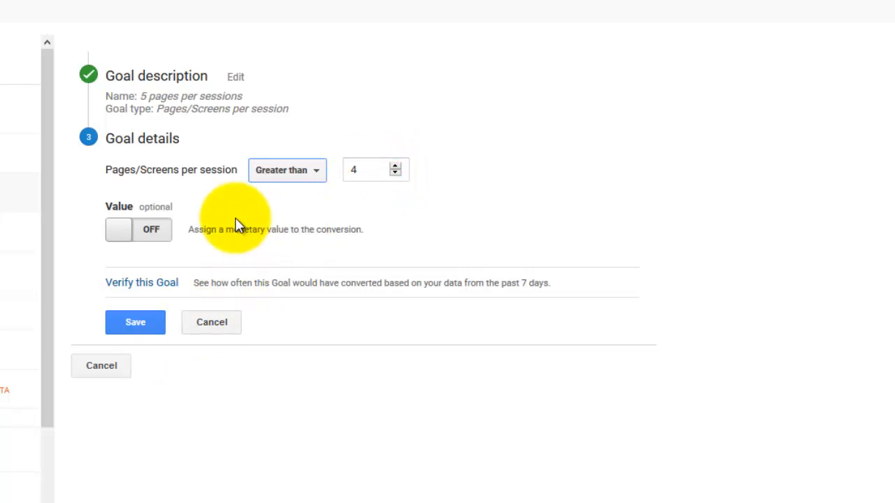
click(141, 287)
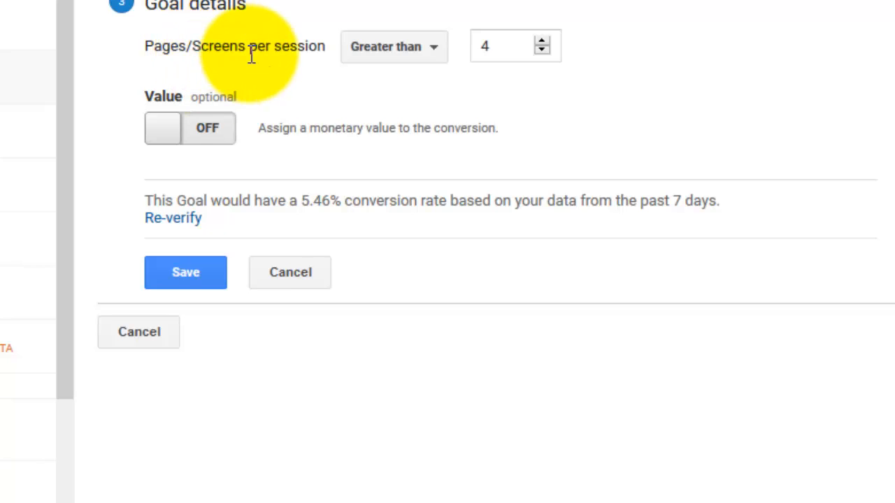
click(185, 280)
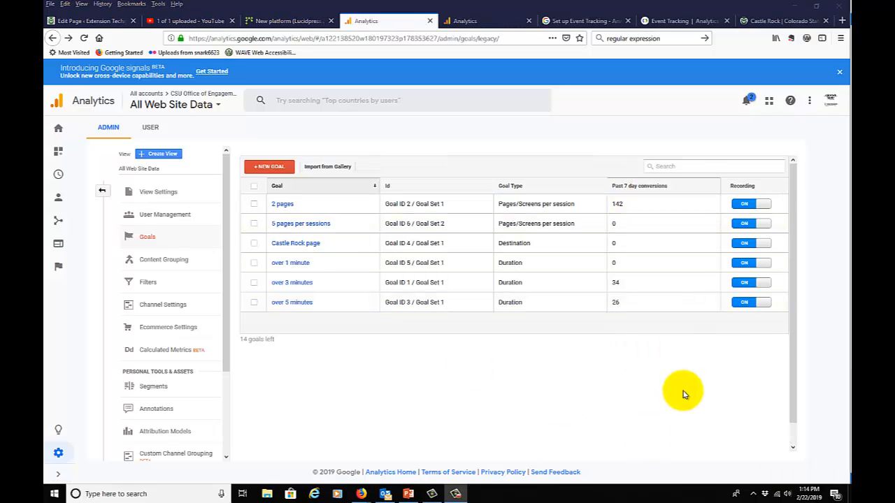
Create one more new goal using the Custom setup and continue to its description
click(262, 169)
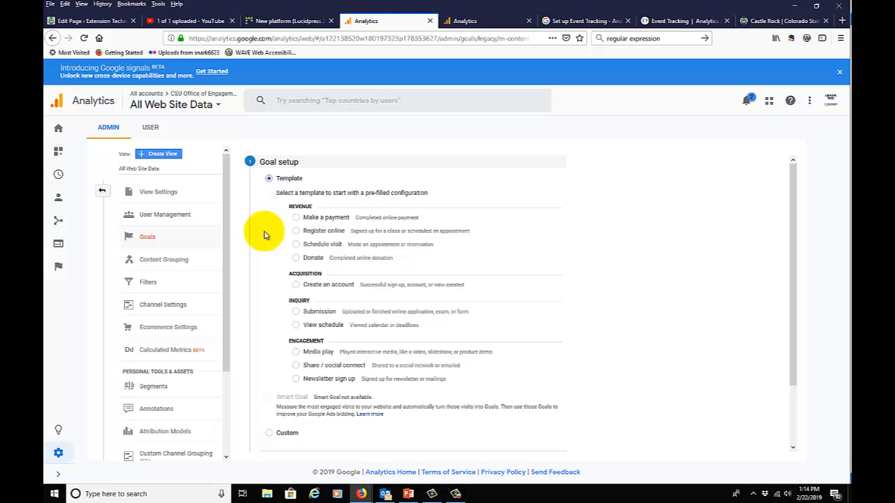
scroll(273, 368, down, 2)
click(269, 363)
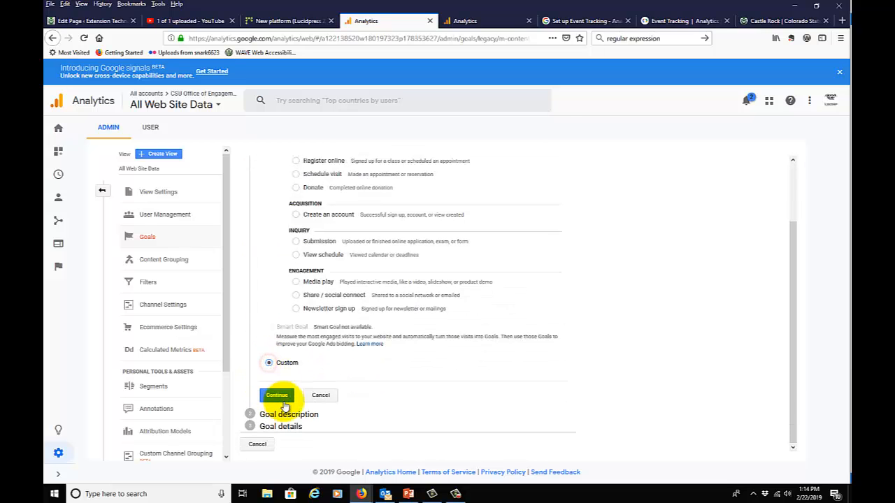
click(280, 396)
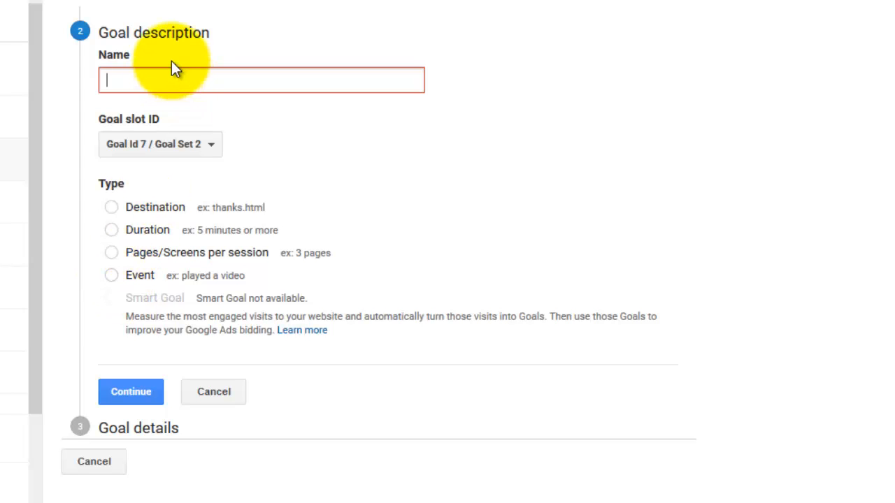
Name the goal "downloads", give it the Event type and continue to its event conditions
click(172, 81)
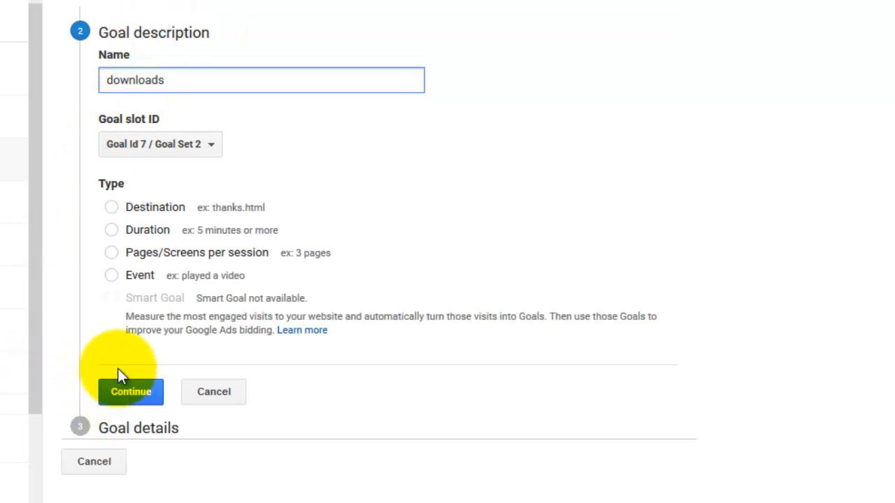
click(112, 275)
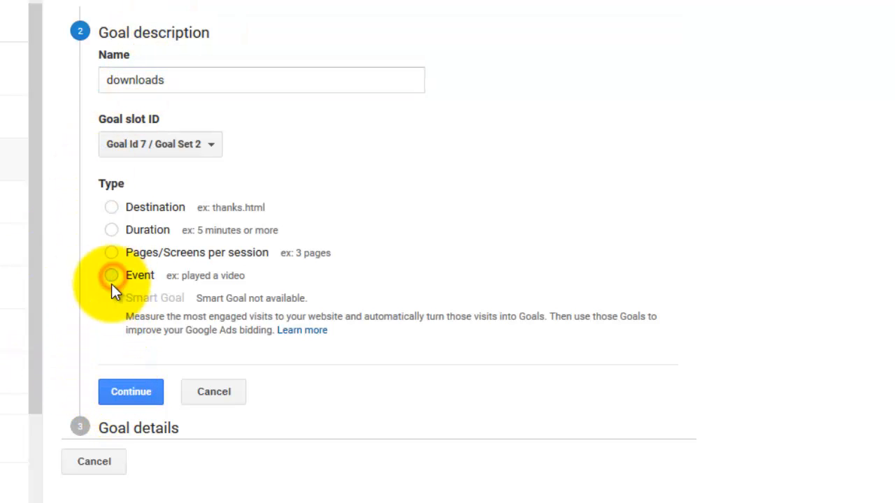
click(130, 392)
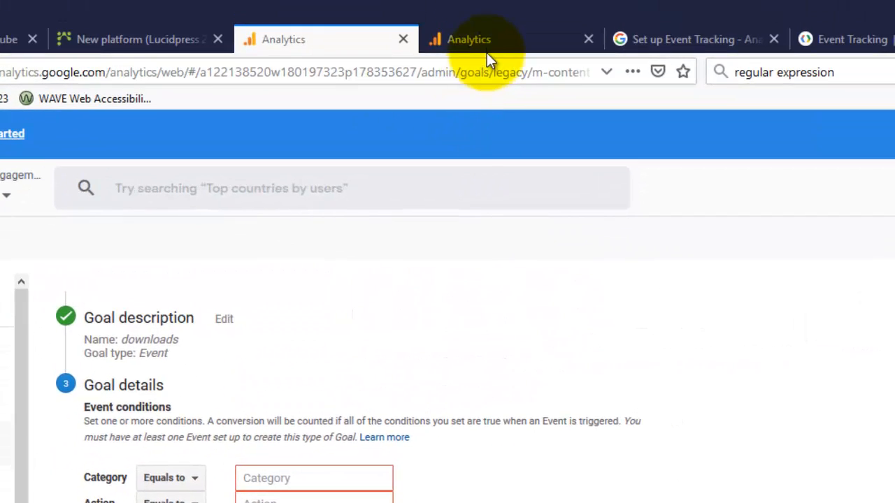
Examine the Events overview report by Event Category, Event Action and Event Label for values matching the goal's condition fields
click(487, 42)
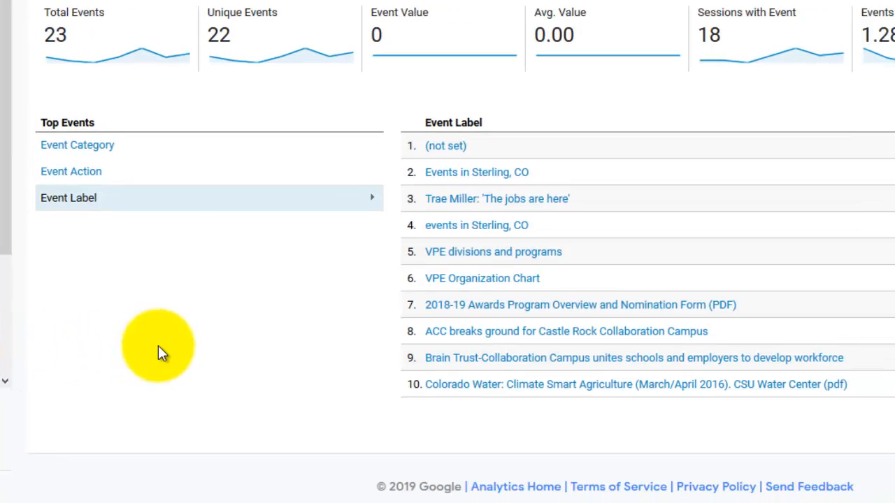
click(83, 146)
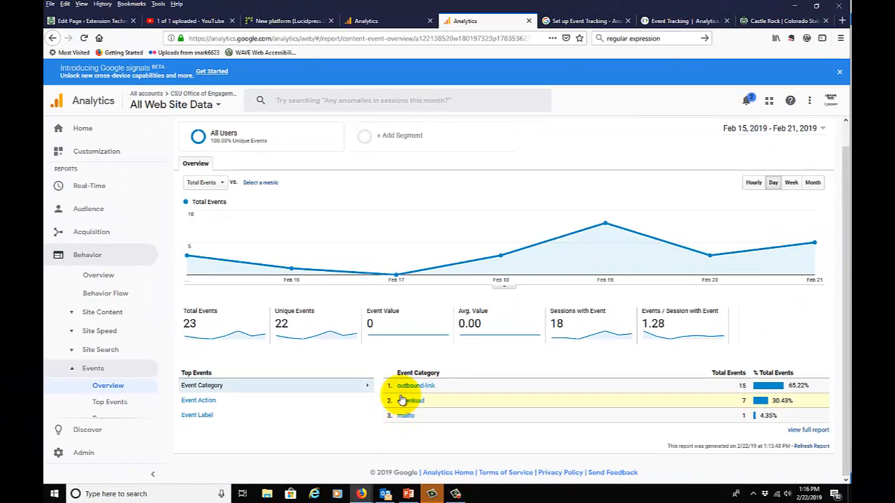
click(377, 21)
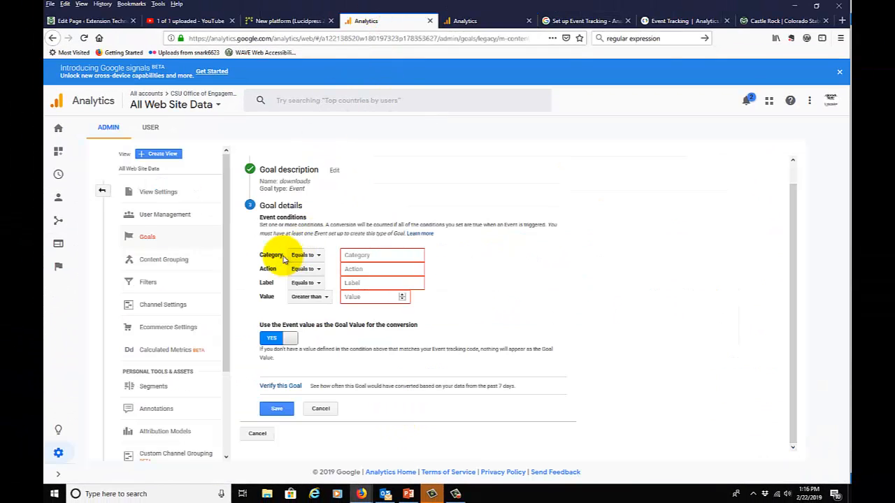
click(487, 21)
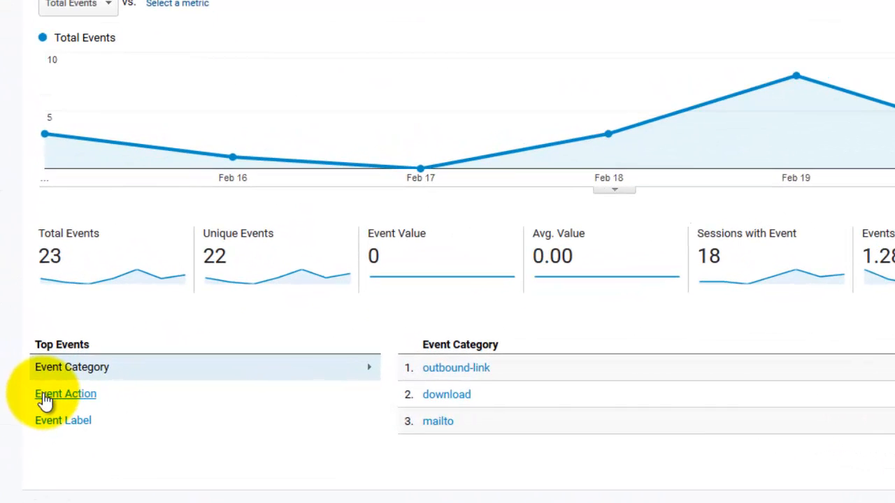
click(43, 396)
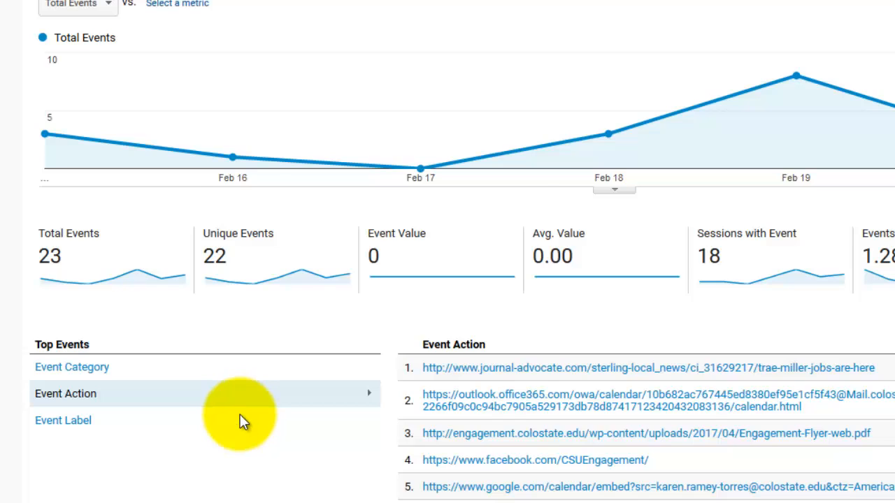
scroll(239, 422, down, 2)
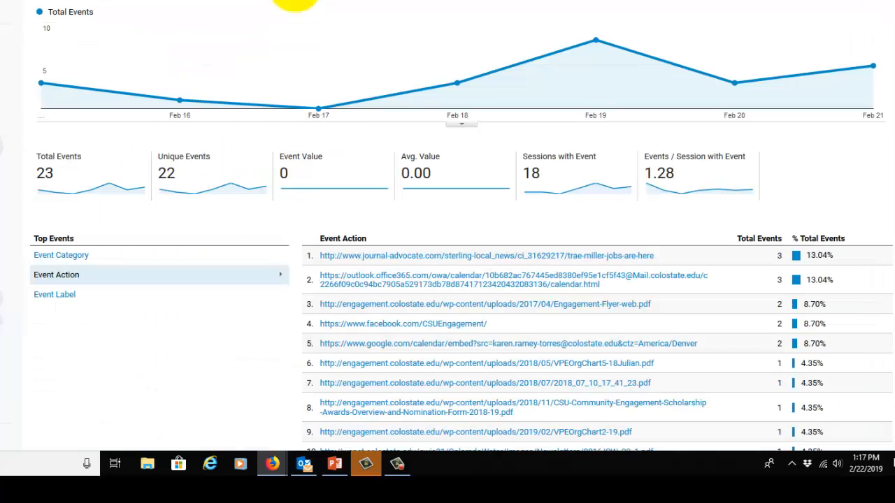
click(72, 293)
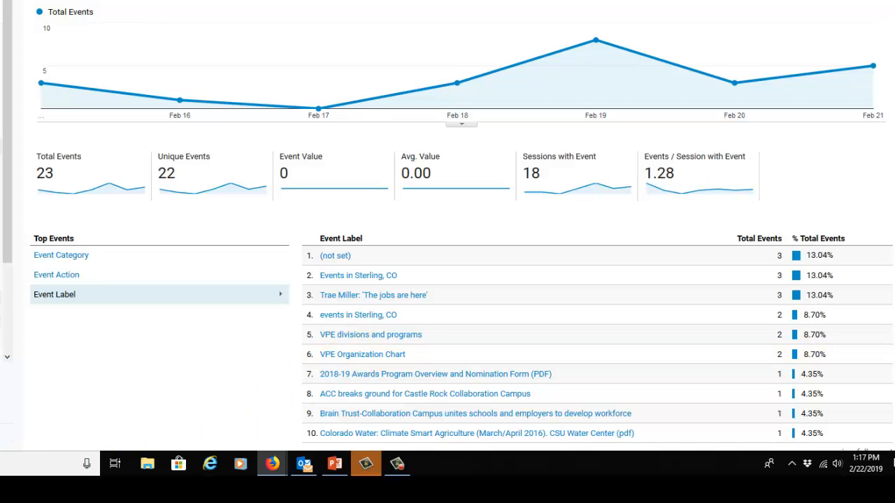
click(62, 256)
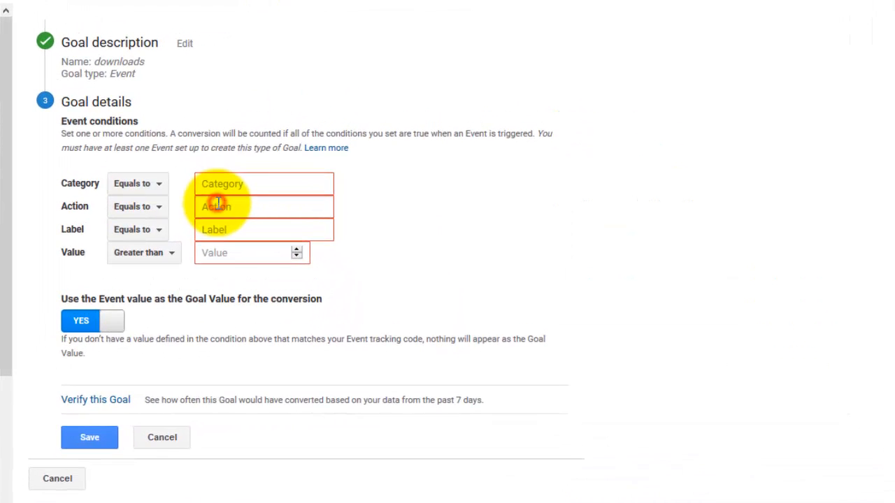
Set the goal's event Category condition to equal "download", verify the goal against the past 7 days and save it
click(217, 204)
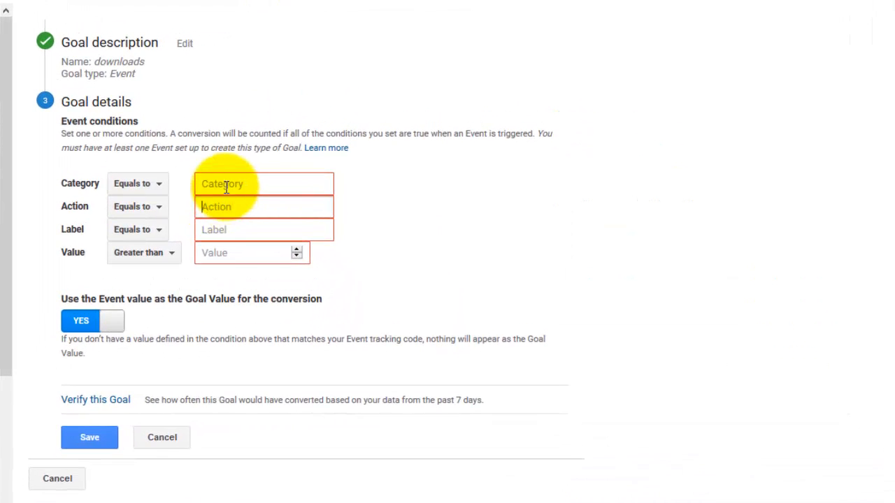
click(225, 182)
text(do)
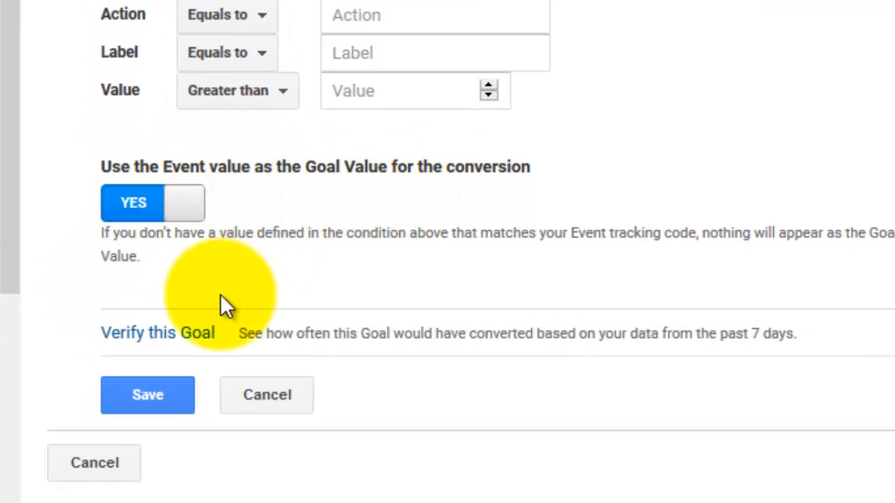
click(186, 326)
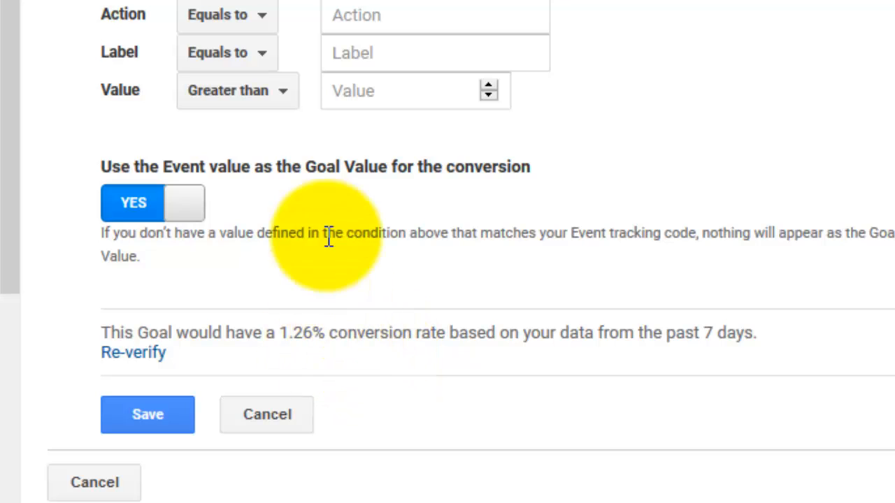
click(140, 417)
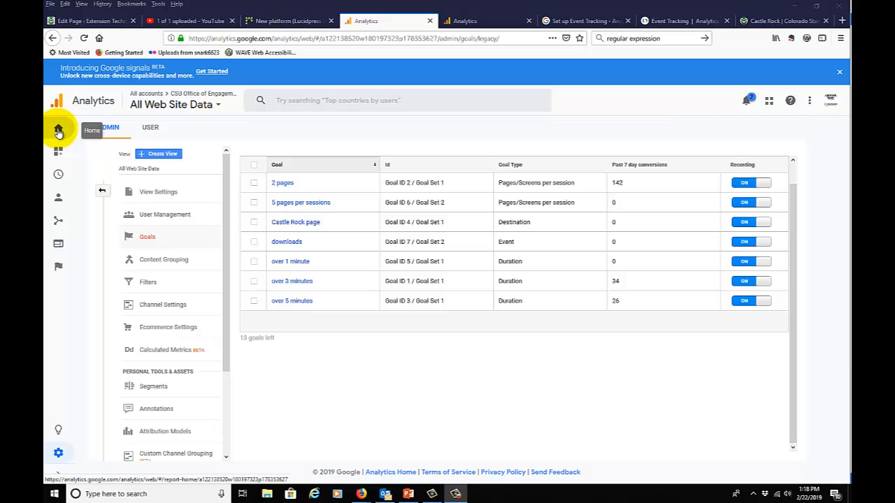
Leave the goal settings and open the "main dash" dashboard from the customization dashboards
click(58, 132)
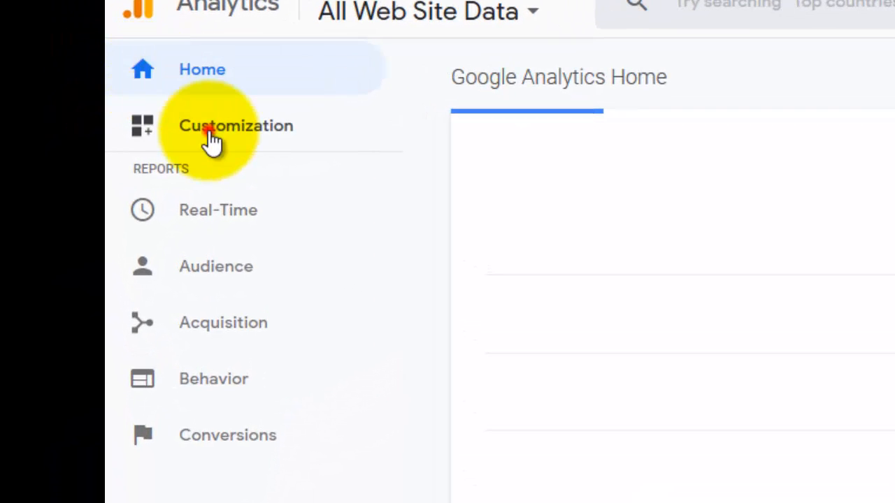
click(209, 133)
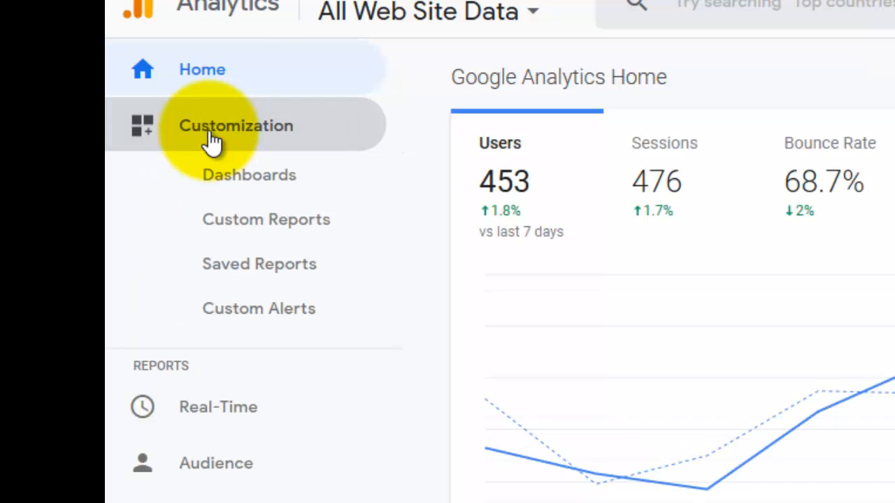
click(236, 176)
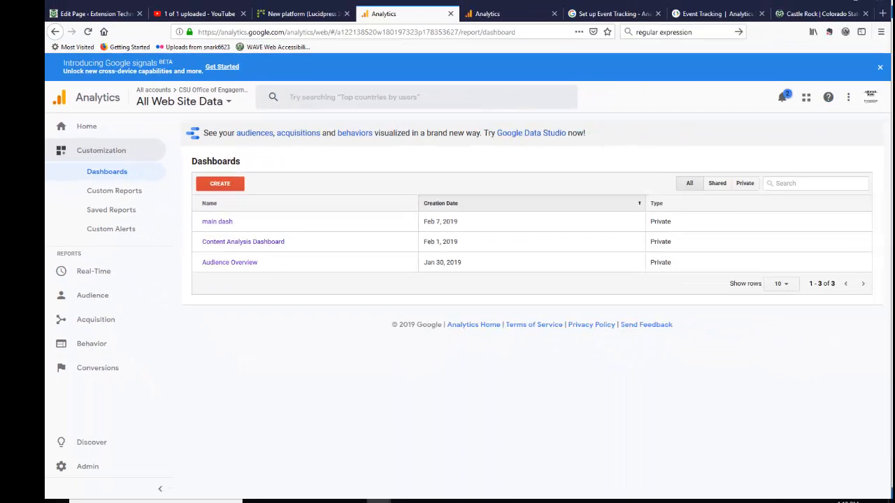
click(200, 220)
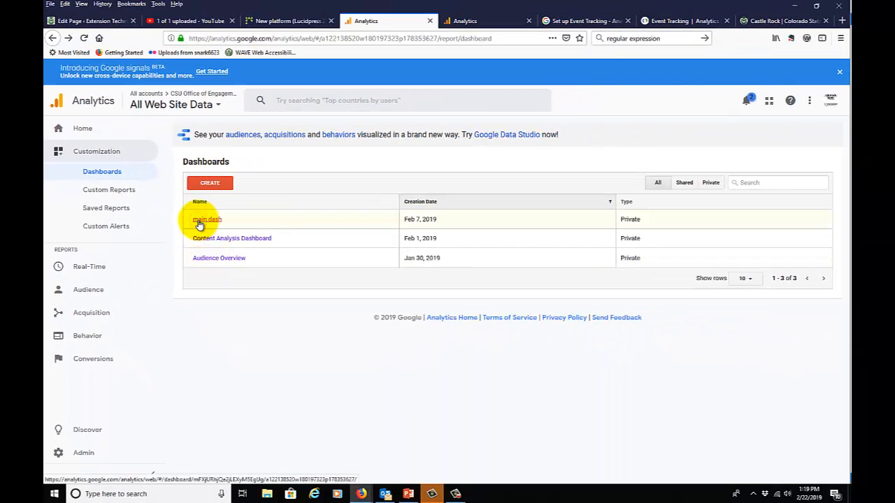
Start a new widget on the "main dash" dashboard and give it the standard Timeline type
scroll(200, 230, down, 6)
scroll(258, 304, up, 8)
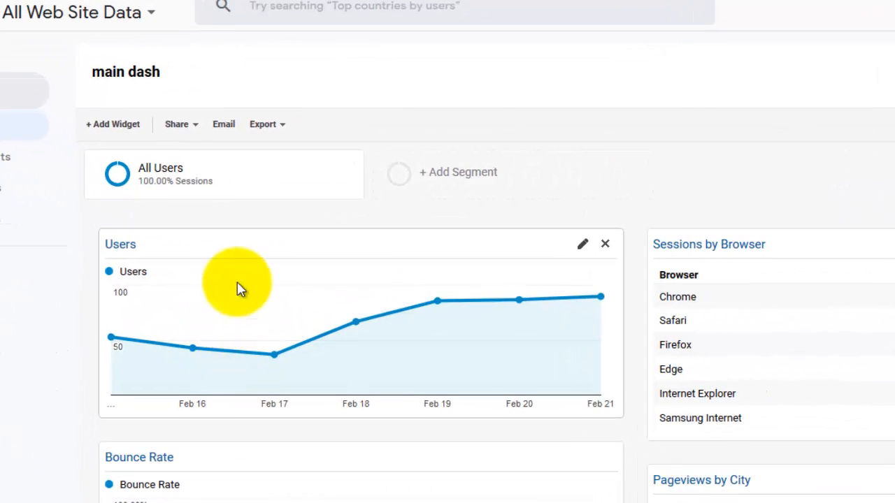
click(103, 133)
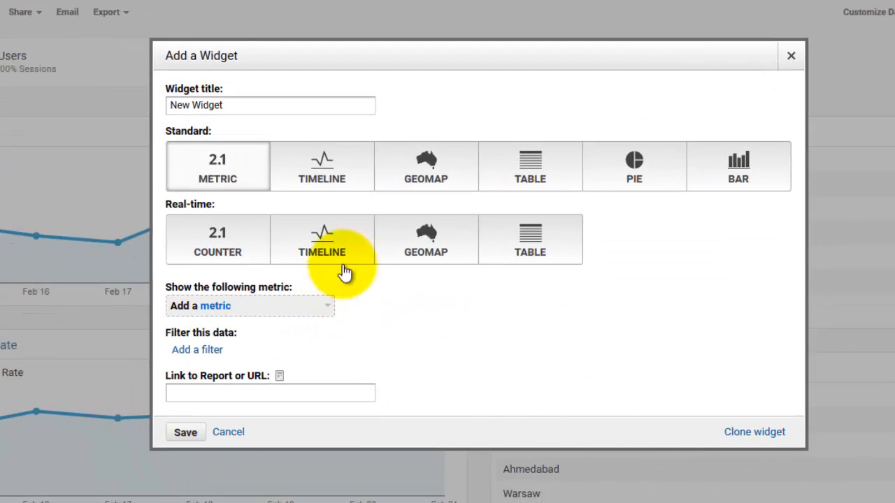
click(462, 271)
click(311, 167)
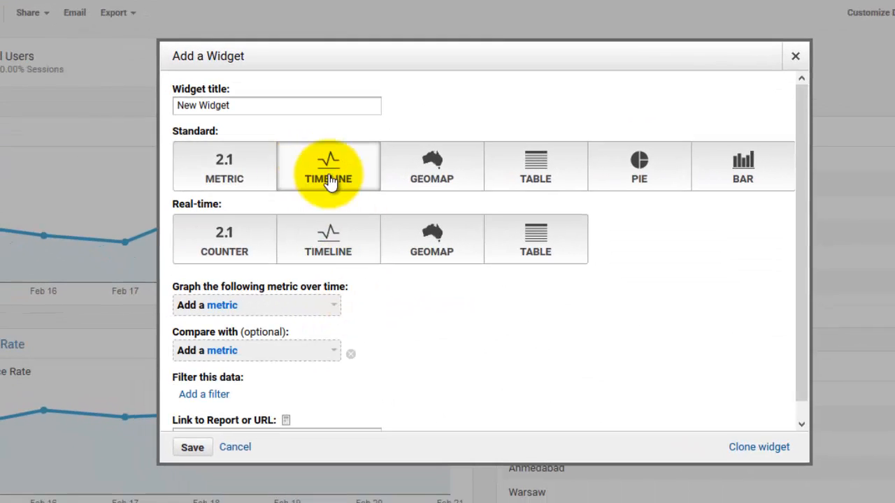
Graph the metric "over 3 minutes (Goal 1 Completions)" over time, save the widget and find it on the dashboard
click(219, 306)
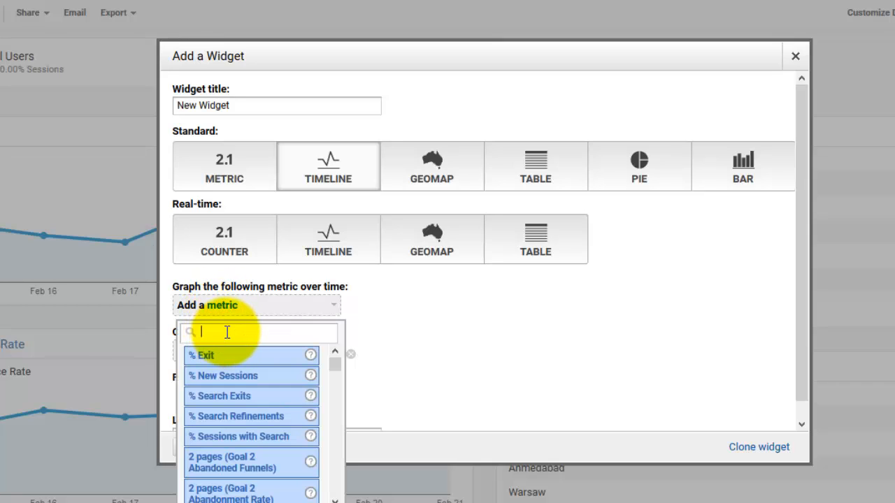
text(goal)
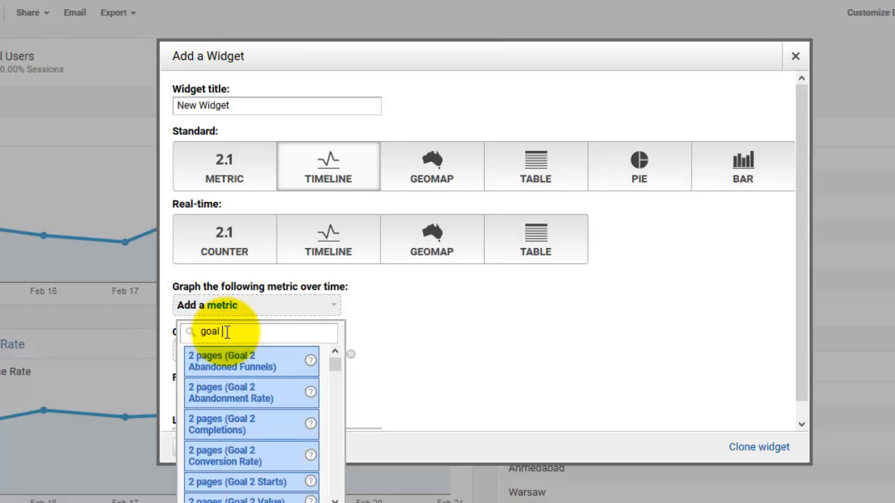
text( 1)
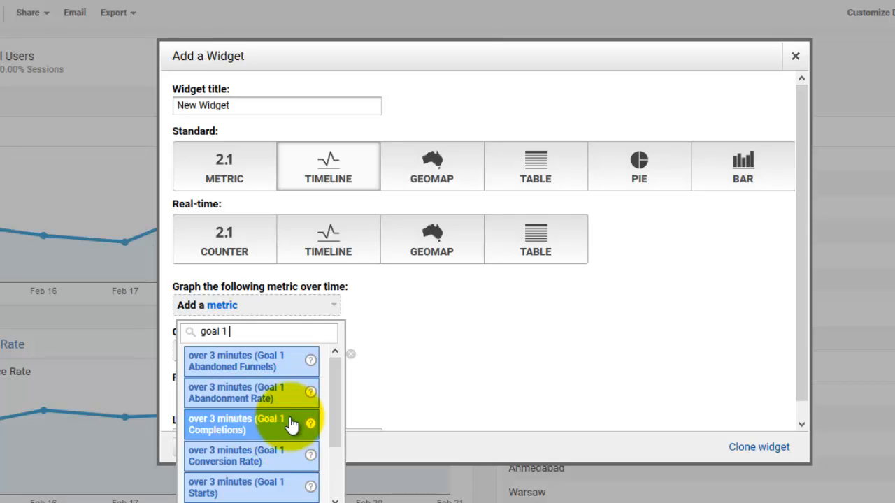
click(253, 425)
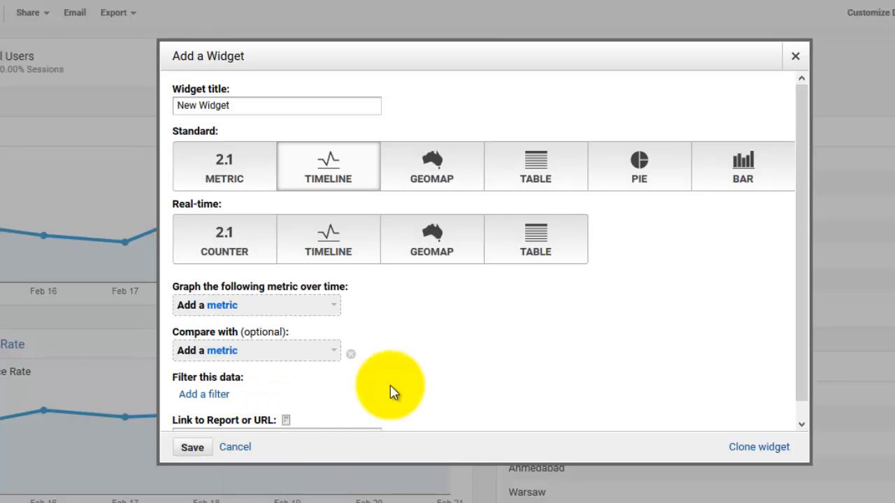
click(190, 447)
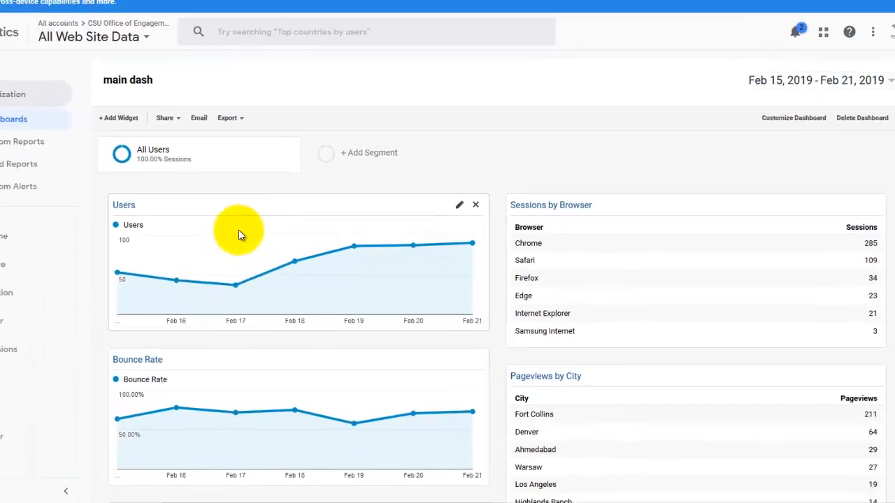
scroll(239, 235, down, 8)
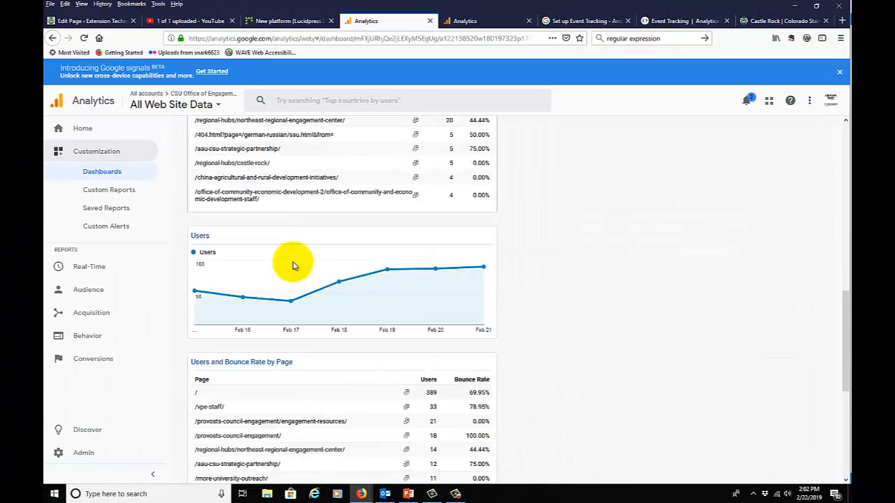
scroll(293, 266, down, 5)
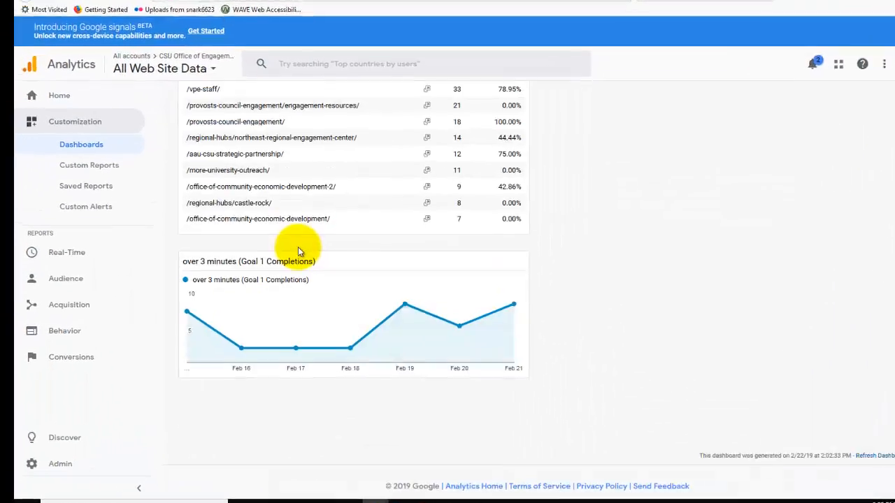